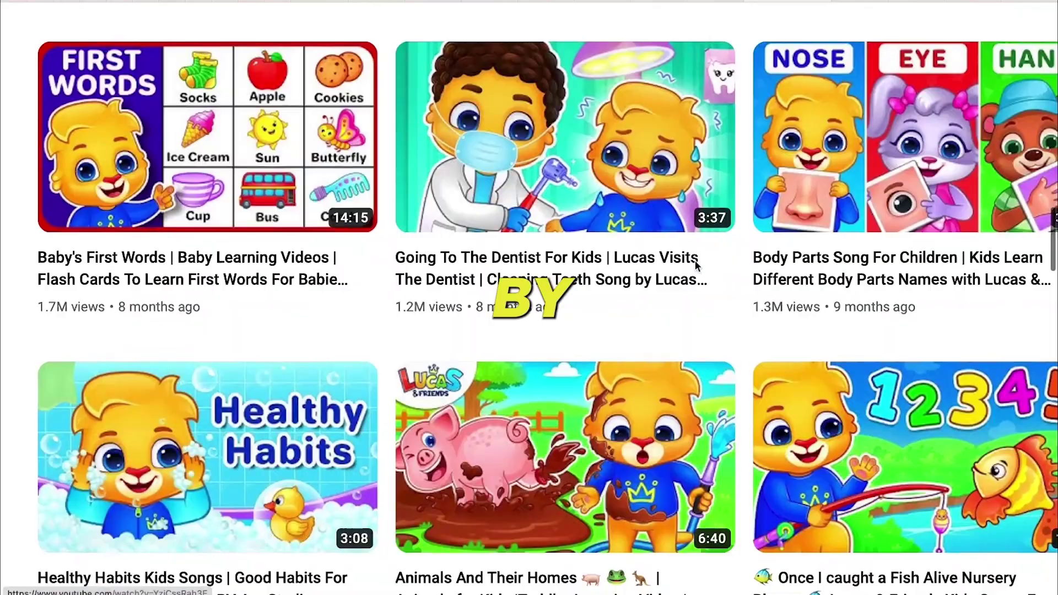
Browse the Lucas & Friends children's channel on YouTube, examining its video topics, thumbnails and view counts
scroll(695, 260, "down", 5)
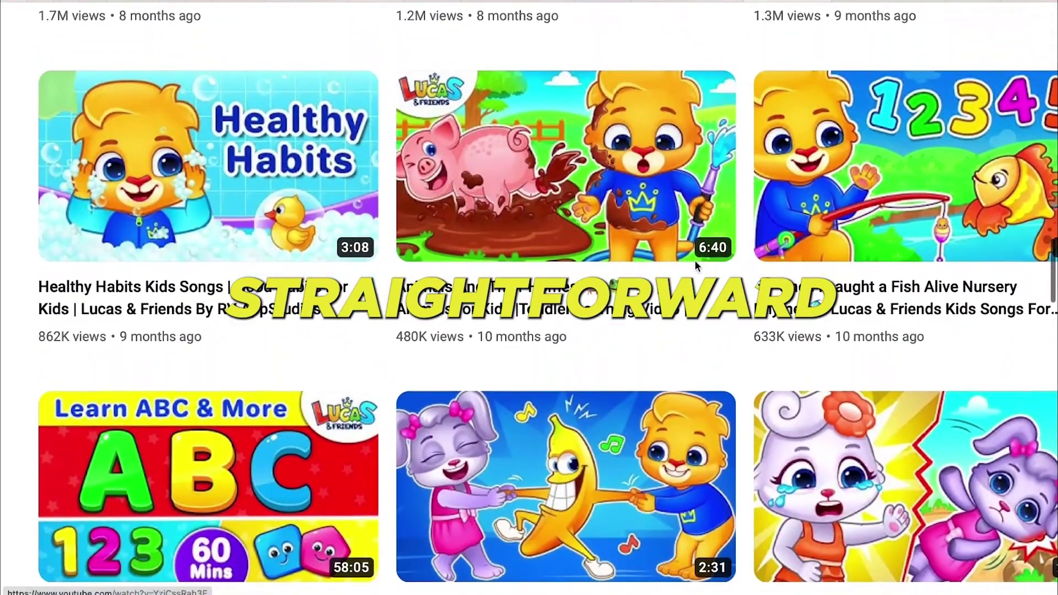
scroll(695, 260, "right", 7)
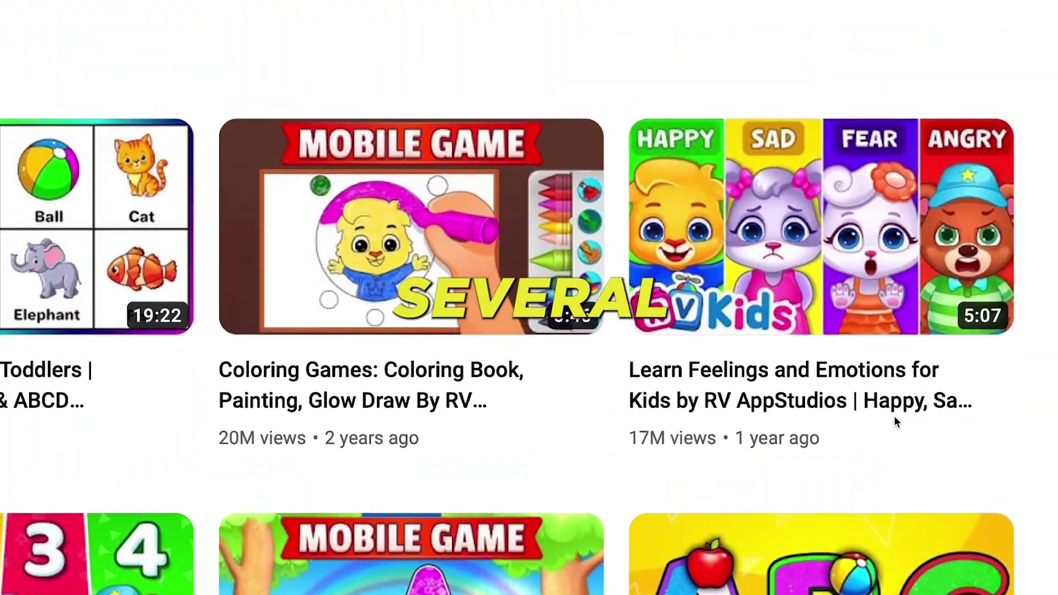
scroll(893, 416, "up", 1)
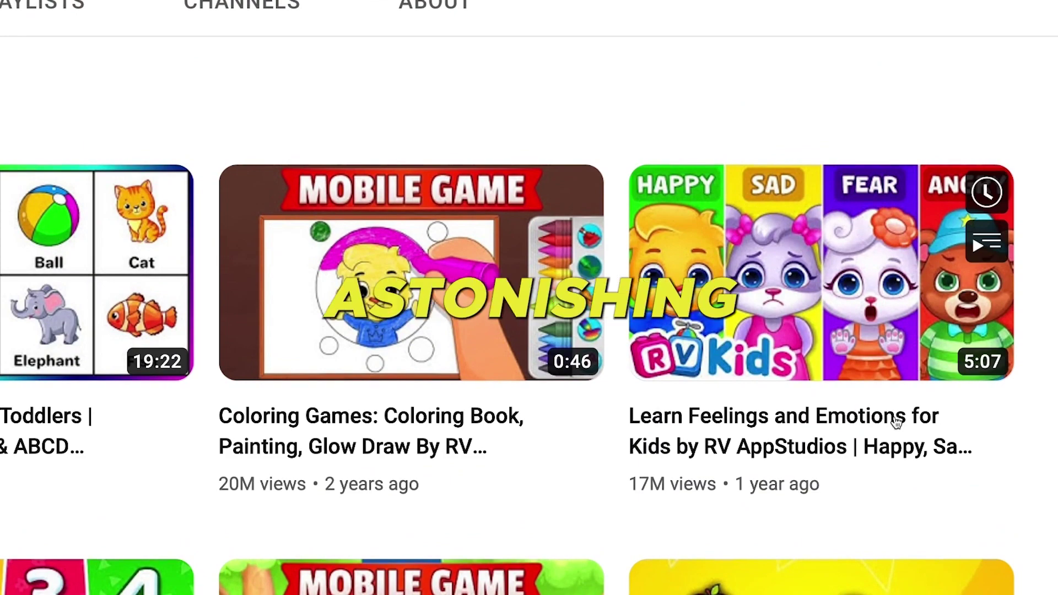
scroll(894, 415, "left", 14)
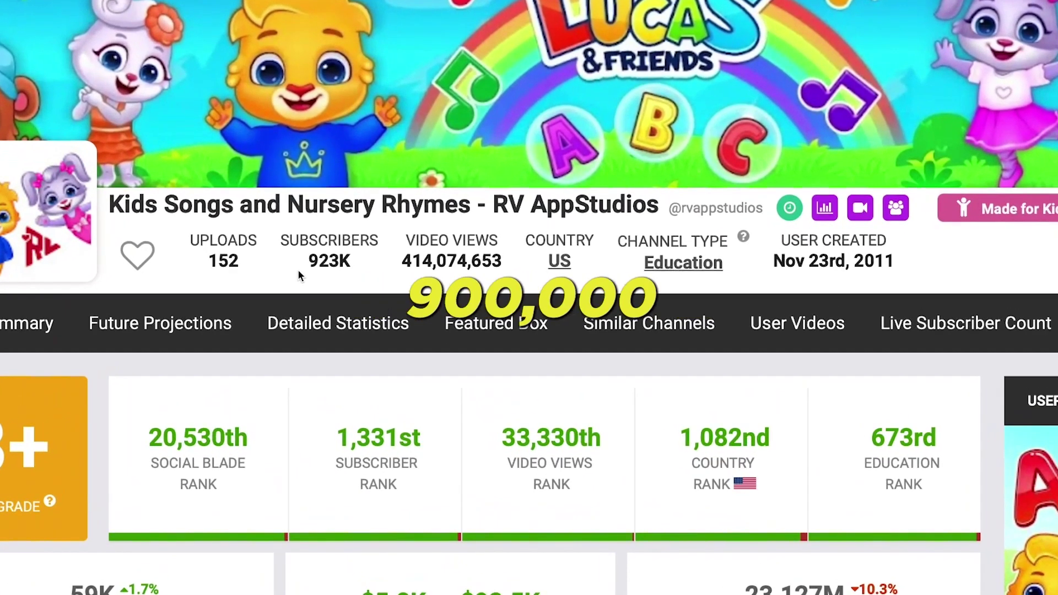
Examine the RV AppStudios channel's subscriber count and estimated earnings on its Social Blade statistics page
left_click_drag(297, 258, 348, 258)
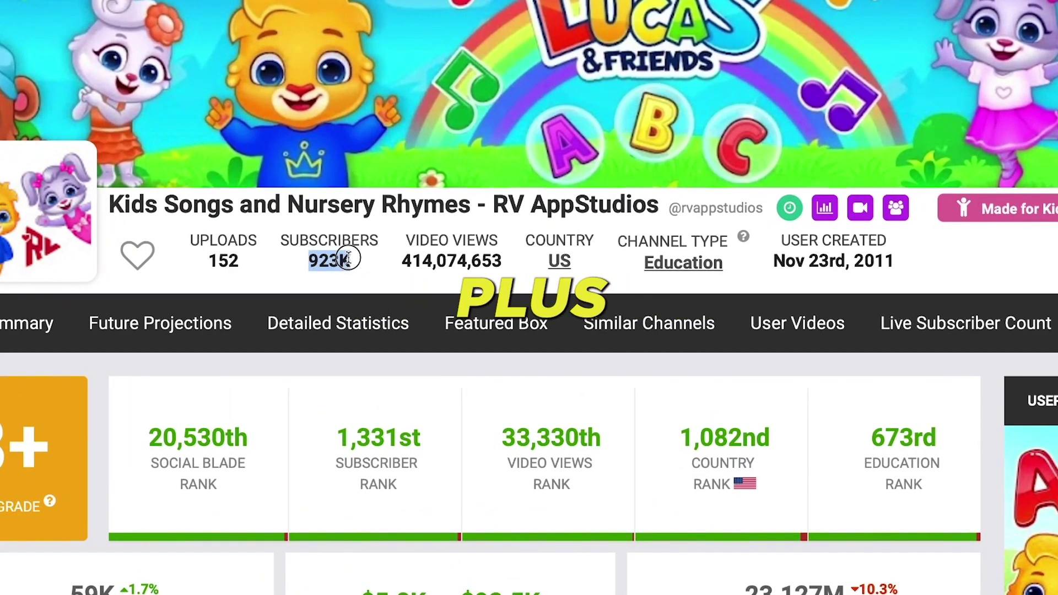
scroll(357, 262, "down", 4)
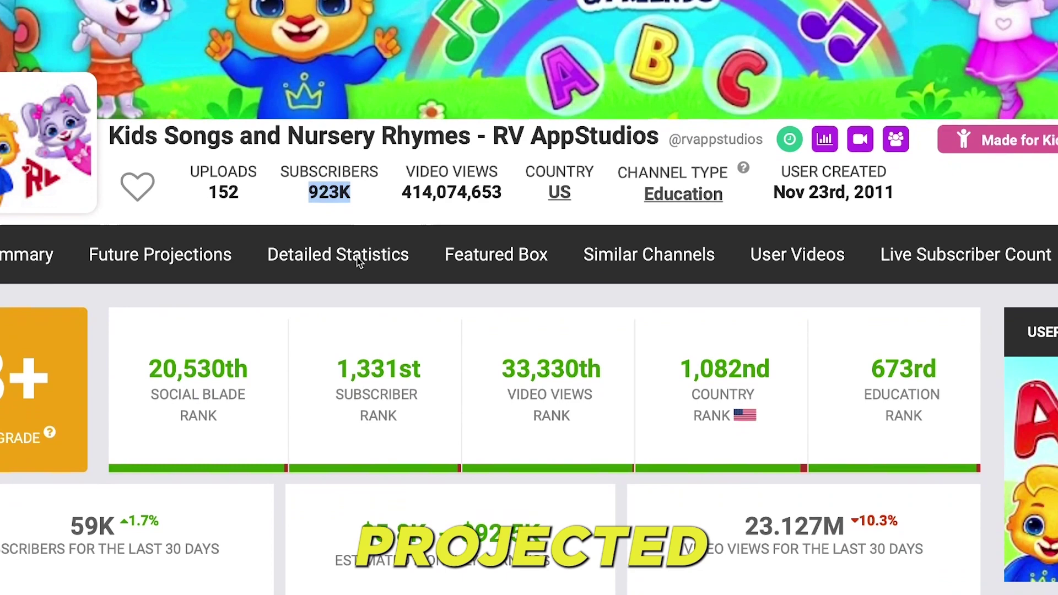
scroll(357, 262, "down", 1)
left_click_drag(359, 296, 517, 292)
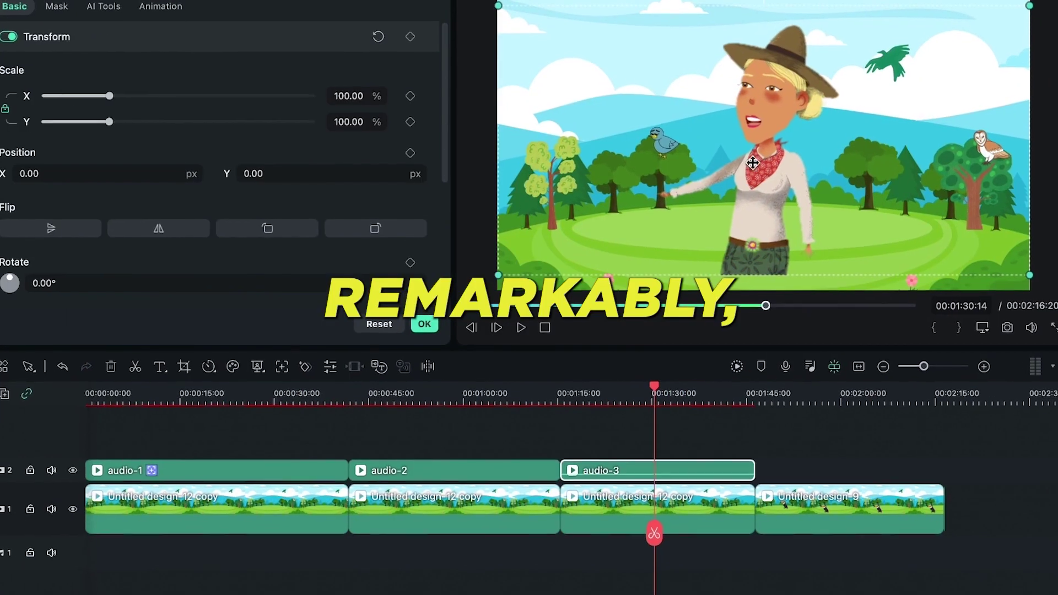
In Filmora, scale the audio-3 character clip down to about 71% and reposition it on the meadow background
left_click_drag(1038, 5, 881, 72)
left_click_drag(672, 164, 709, 154)
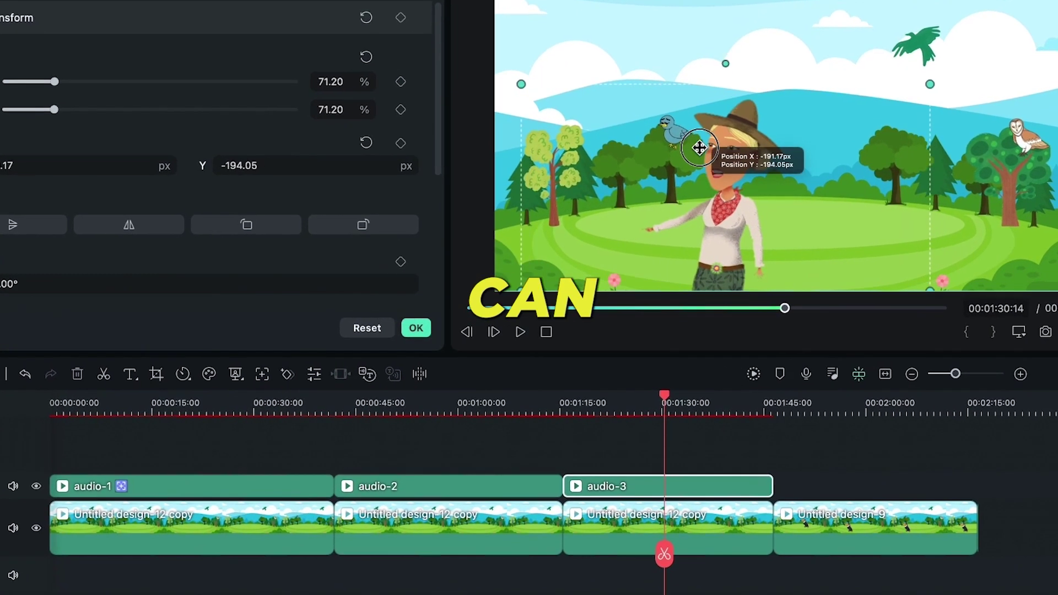
left_click_drag(520, 84, 532, 85)
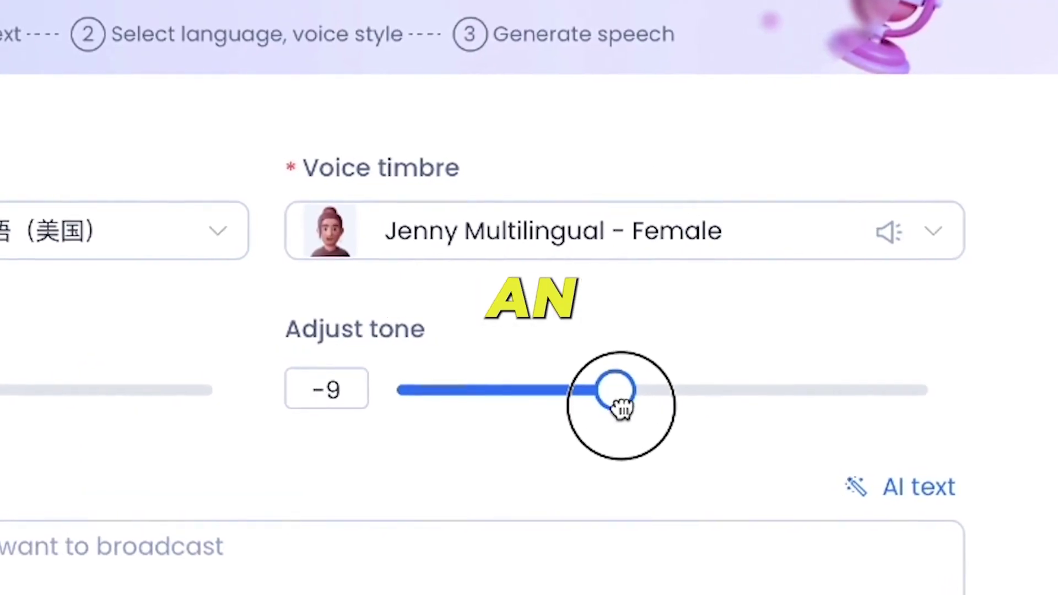
In Kreado AI's text-to-speech page, adjust the tone of the Jenny Multilingual - Female voice
left_click_drag(668, 411, 678, 412)
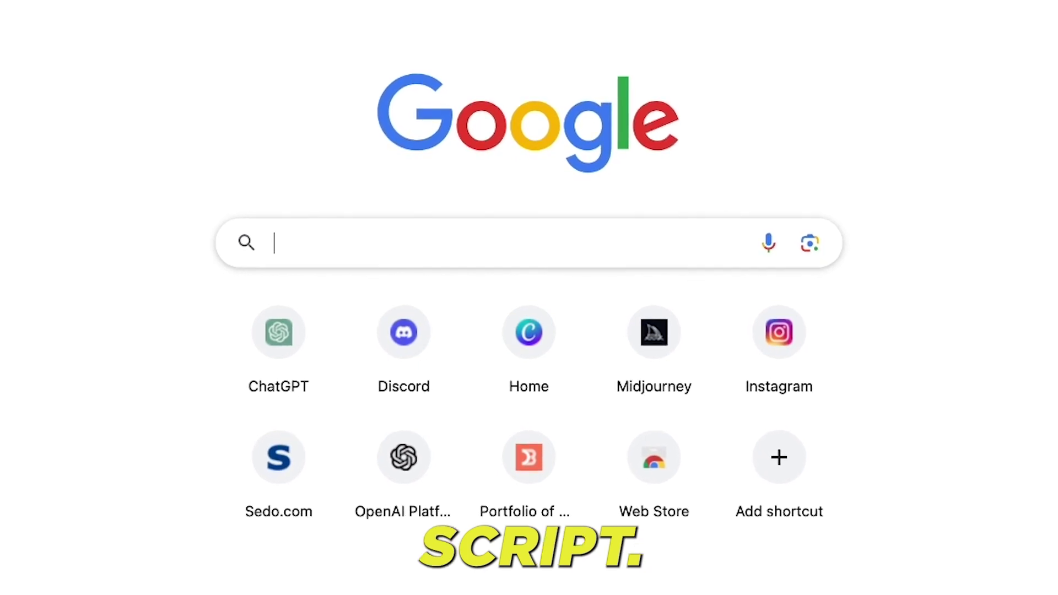
Search Google for chatgpt and open the ChatGPT website at chat.openai.com
type("CHAT")
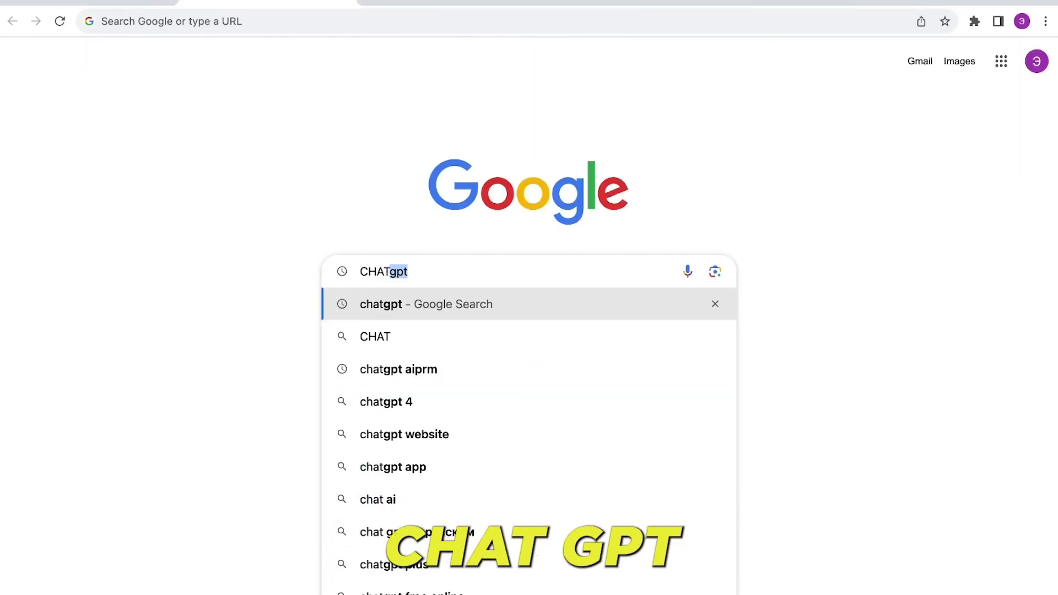
key("Return")
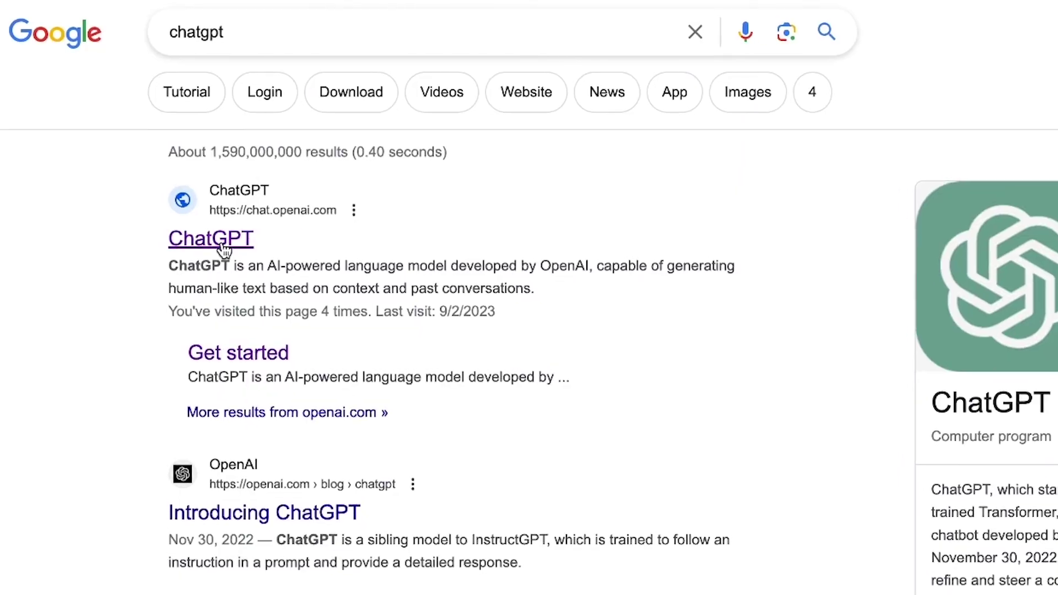
left_click(210, 238)
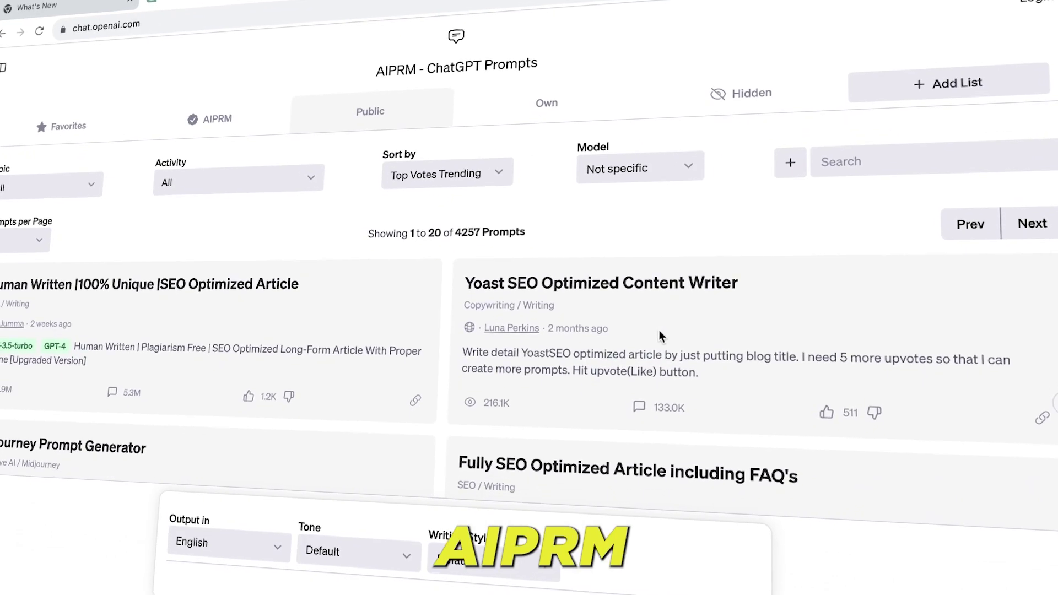
Look through the public AIPRM prompts in ChatGPT for a YouTube script prompt
scroll(666, 337, "down", 7)
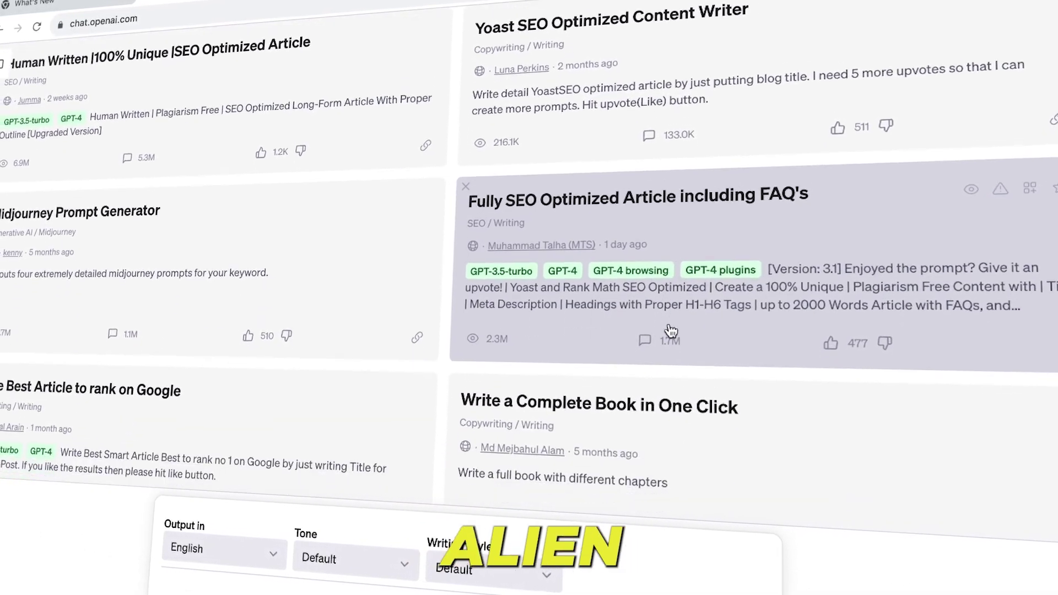
scroll(676, 332, "down", 7)
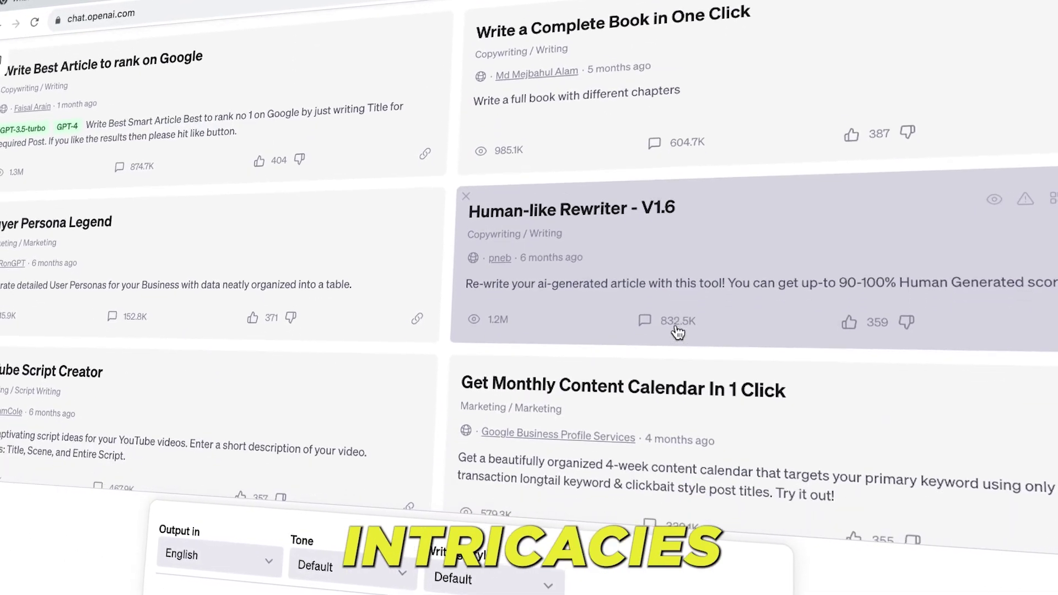
scroll(692, 311, "down", 7)
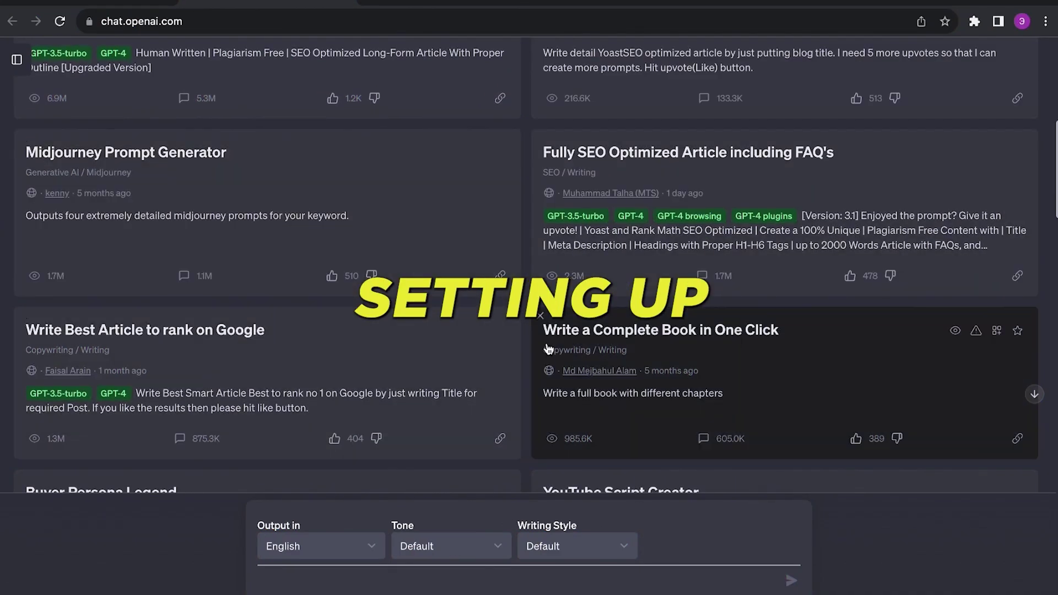
scroll(595, 357, "down", 5)
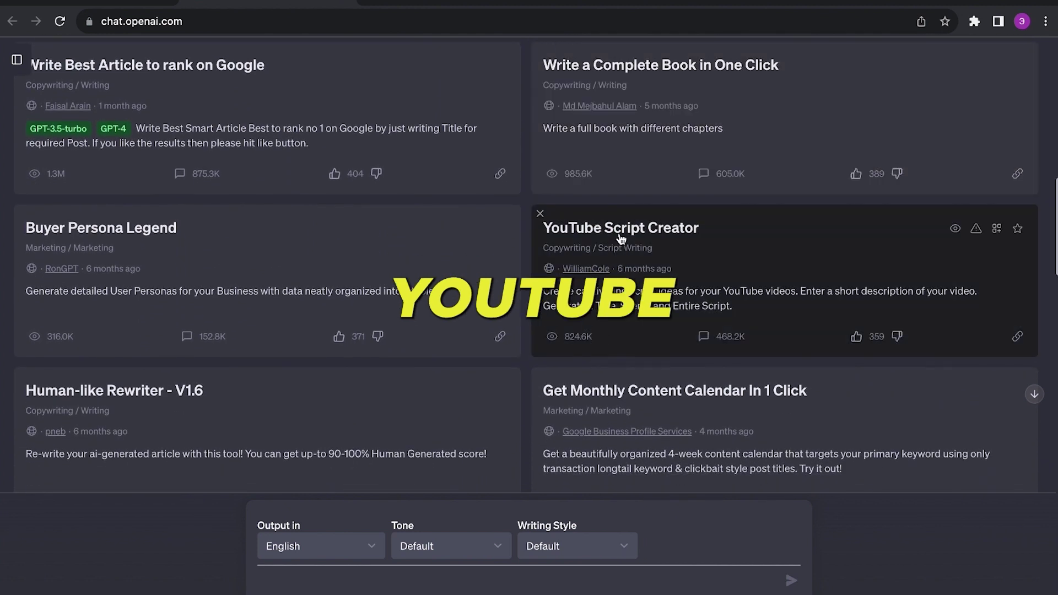
Send ChatGPT the prompt "send me a script for a childrens educational video on diverse birds"
left_click(385, 583)
type("send me a script for a childrens educational ")
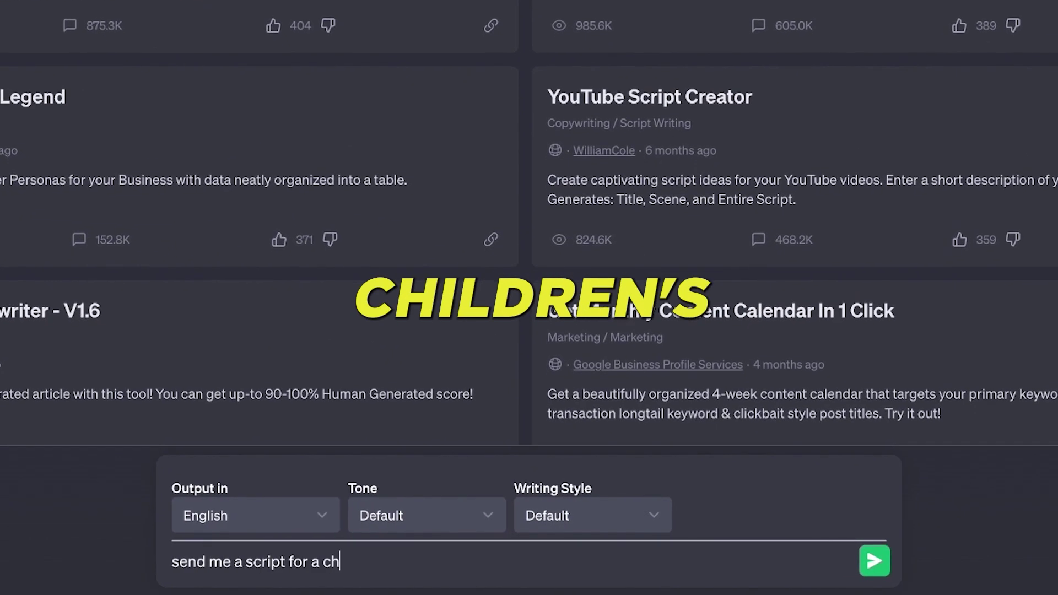
type("video on diverse bir")
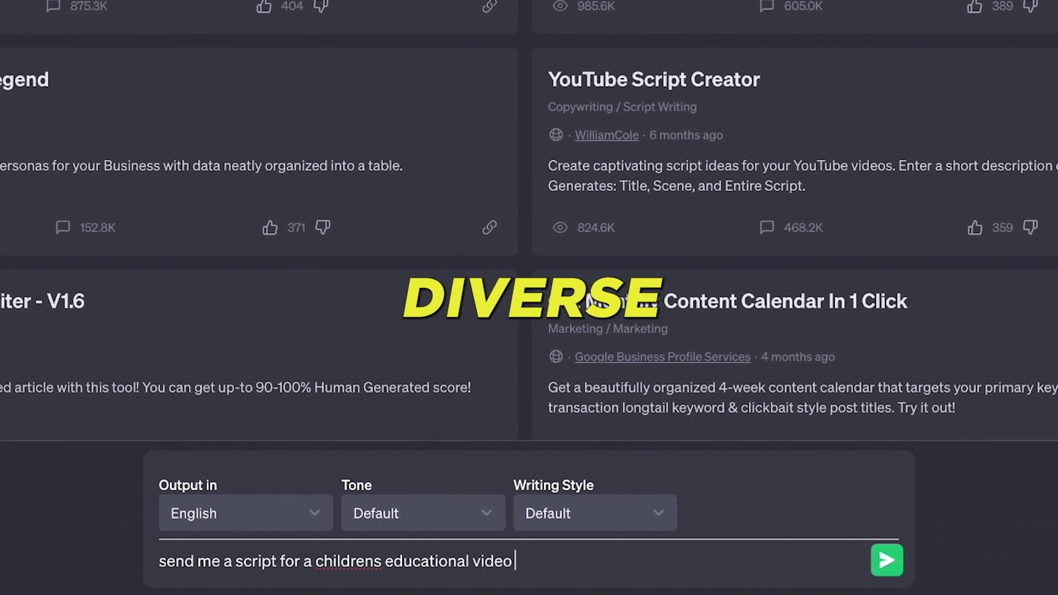
type("ds")
key("Return")
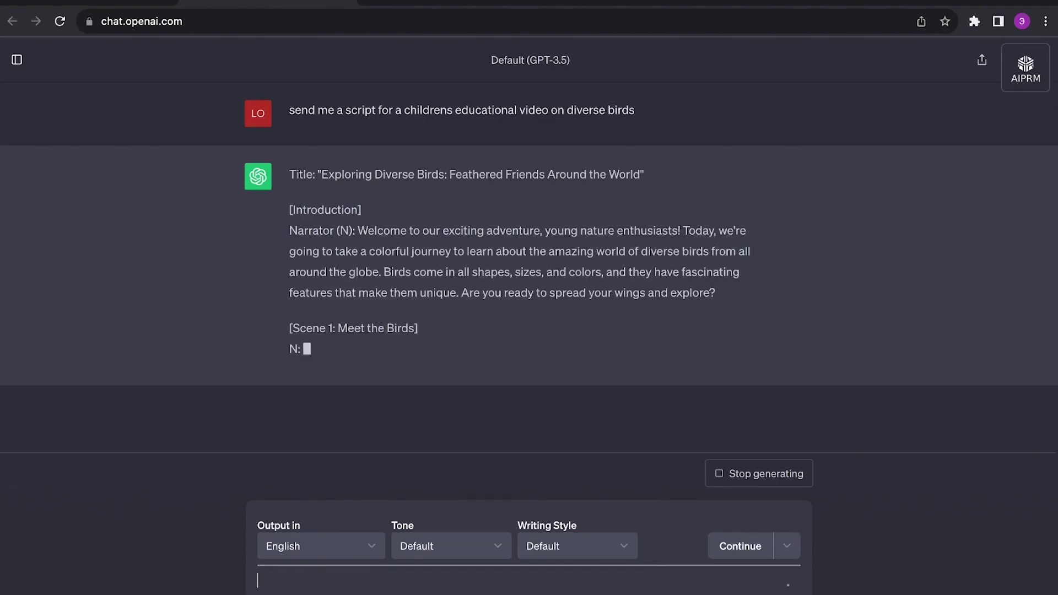
Copy the narrator's paragraphs of the generated bird script, without scene titles and footage notes, into a Word document and review the text
scroll(228, 348, "up", 3)
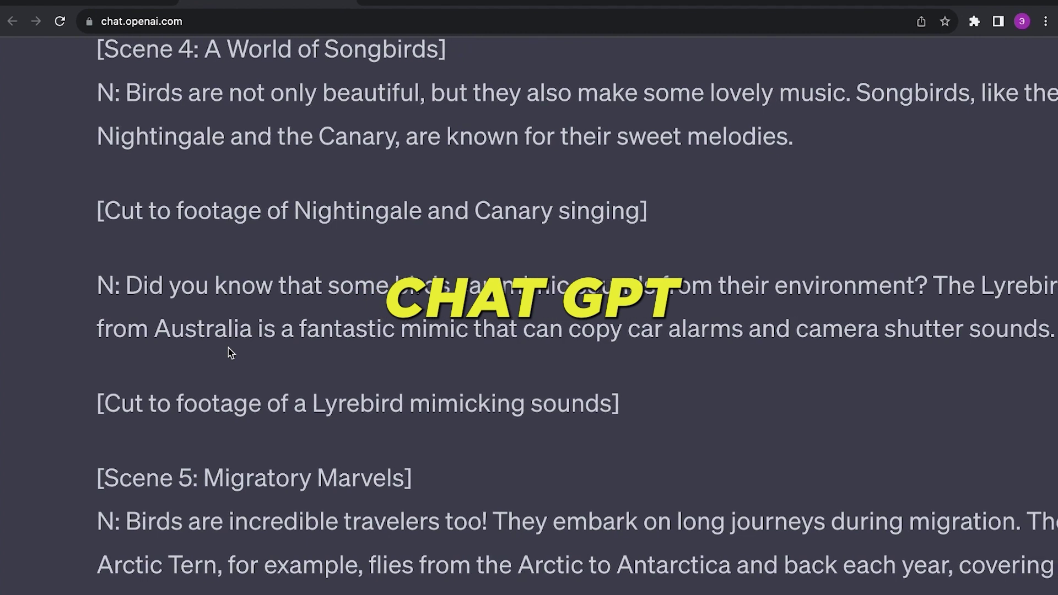
scroll(228, 348, "up", 10)
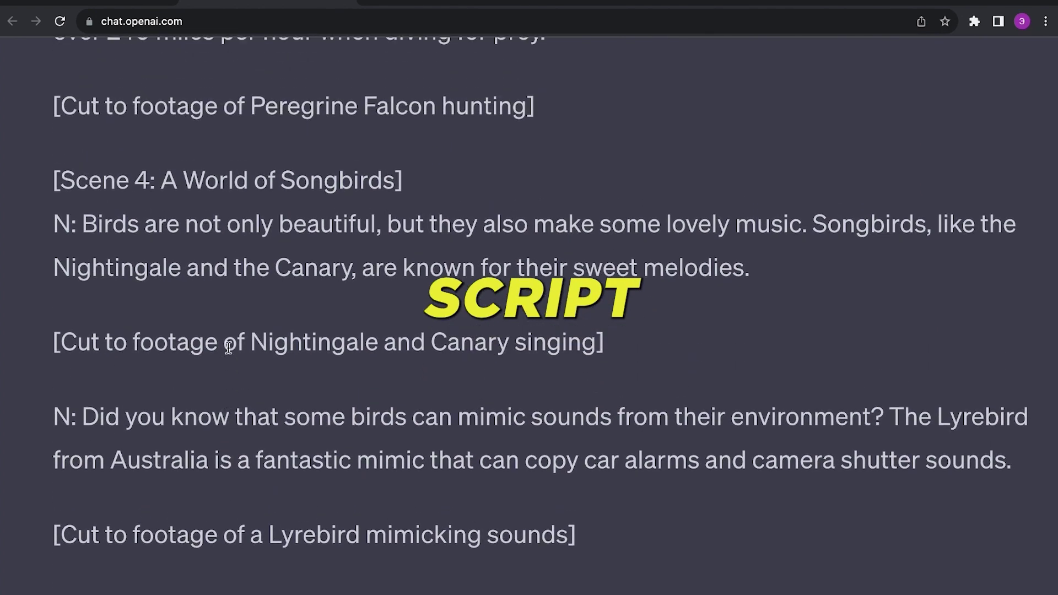
scroll(228, 348, "up", 15)
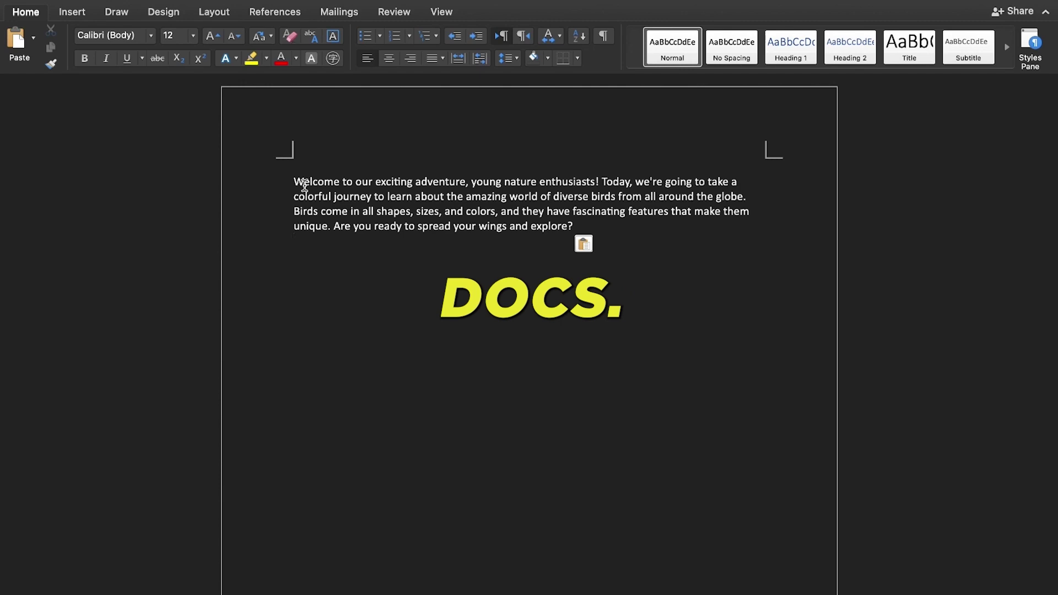
left_click_drag(300, 234, 315, 241)
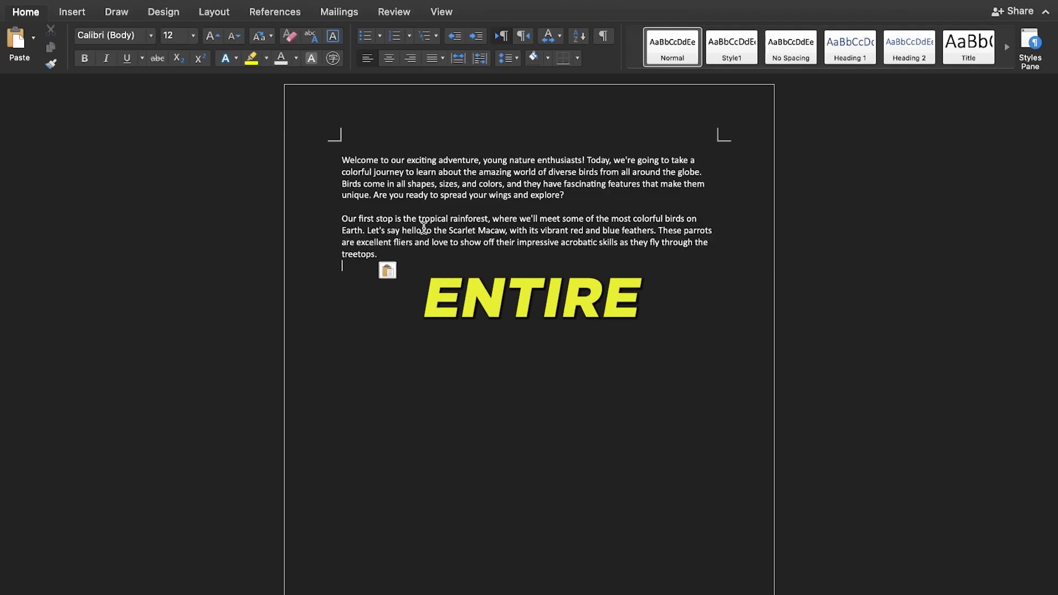
left_click(302, 311)
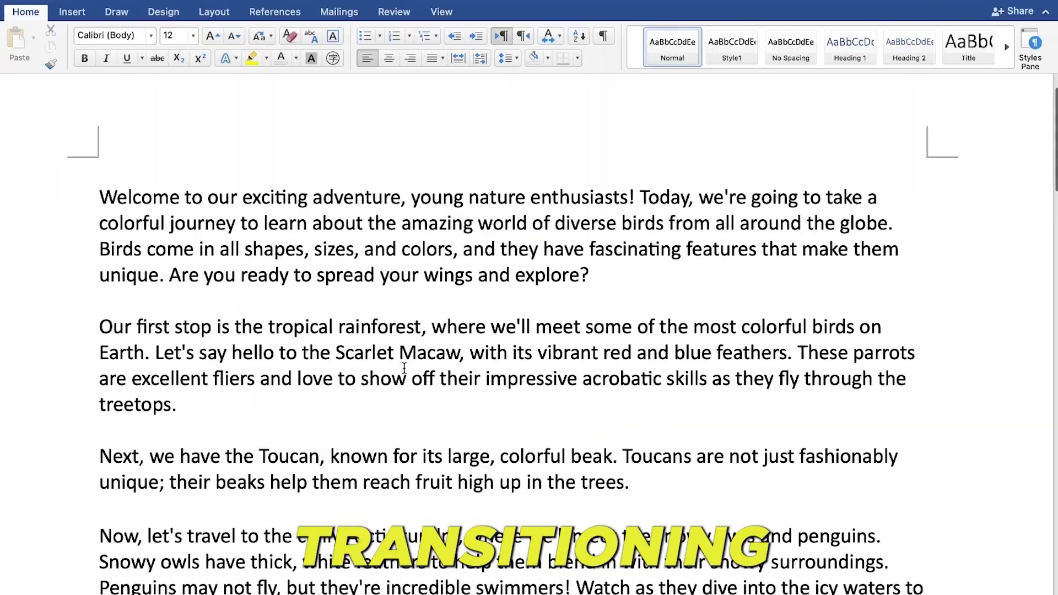
scroll(404, 366, "down", 10)
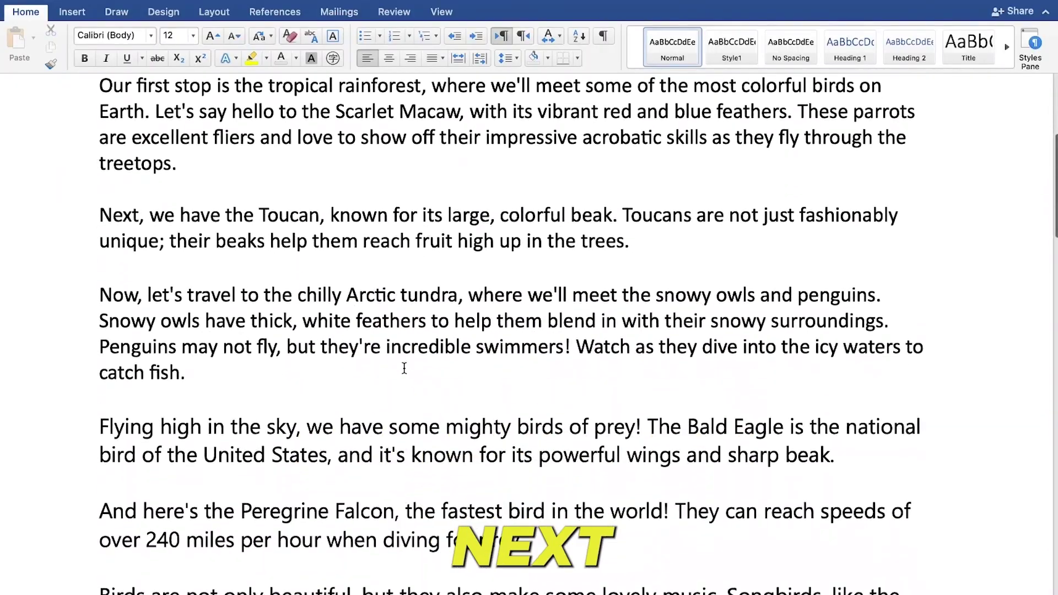
scroll(405, 364, "down", 10)
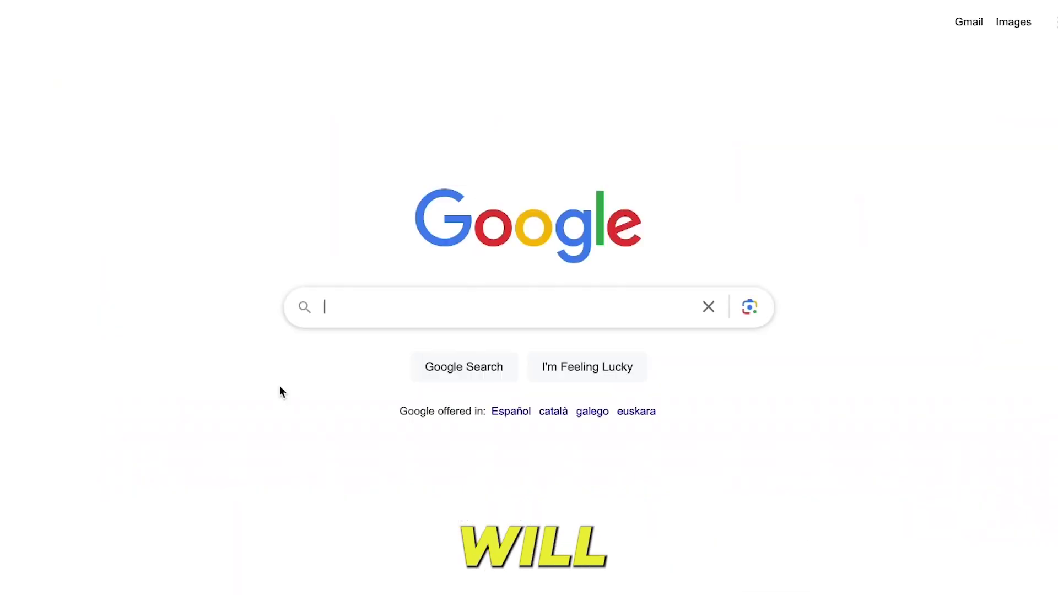
Find the Kreado AI website through a Google search for kreado ai and open its free account sign-up
type("kreado ")
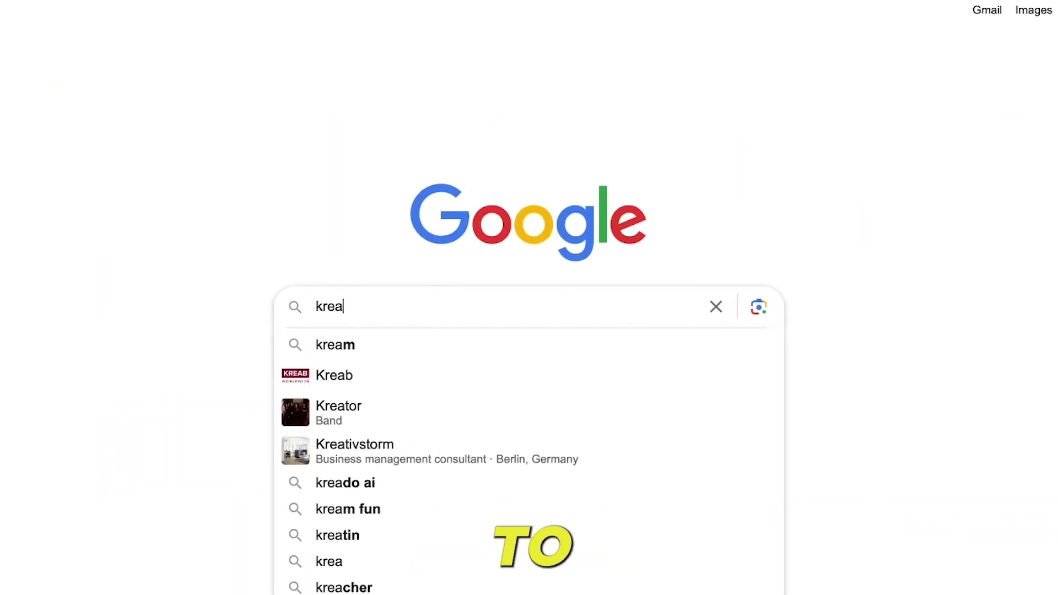
type("ai")
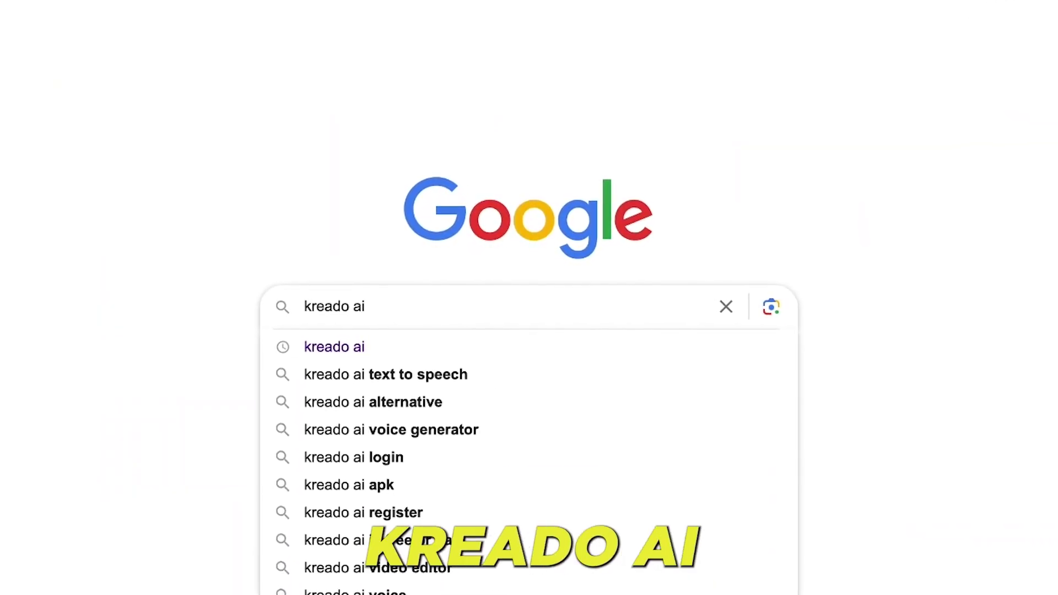
key("Return")
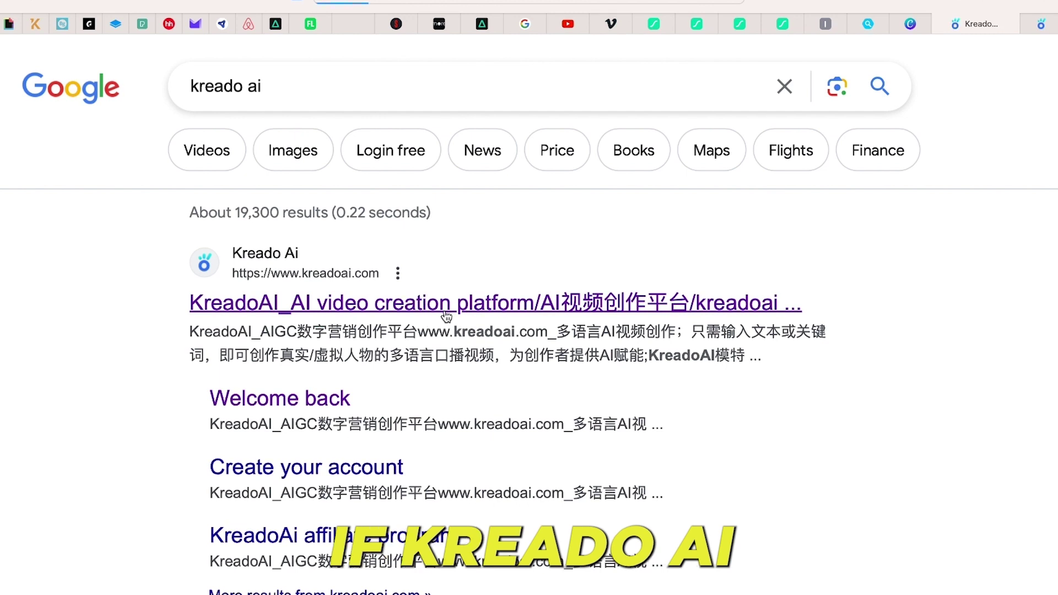
left_click(447, 316)
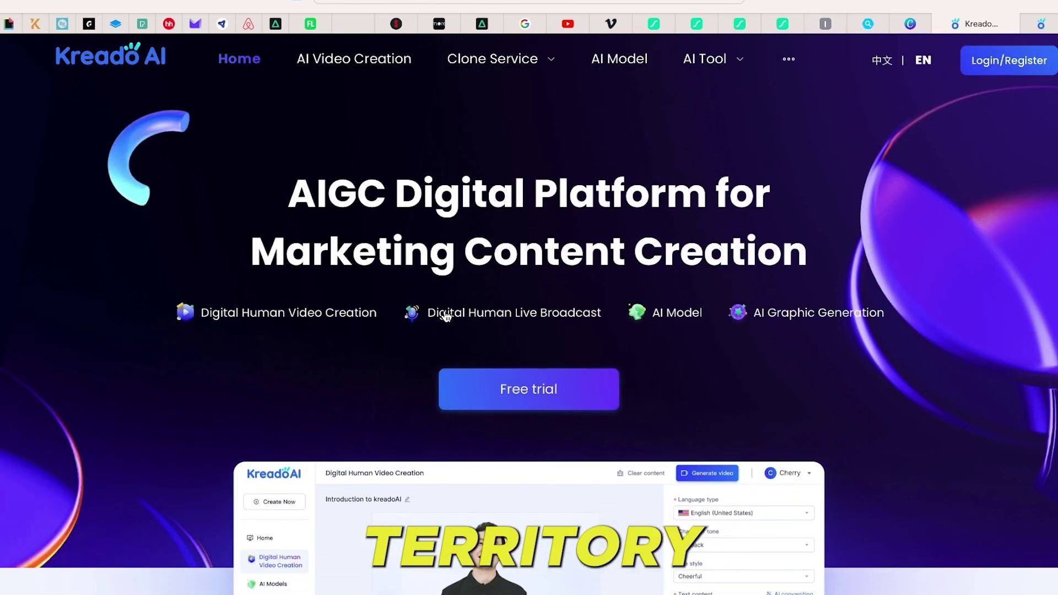
left_click(528, 390)
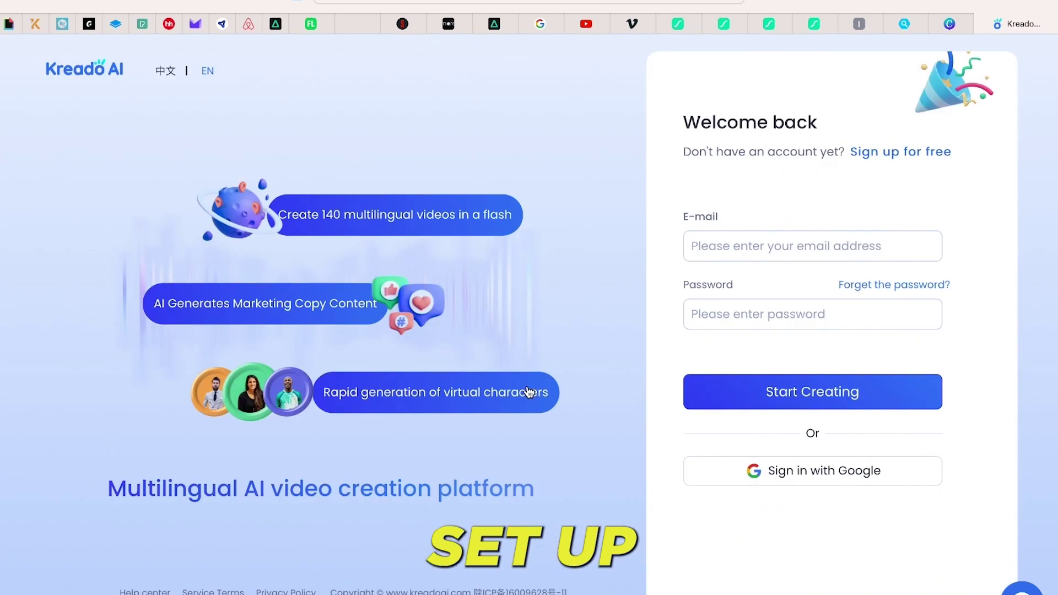
left_click(880, 153)
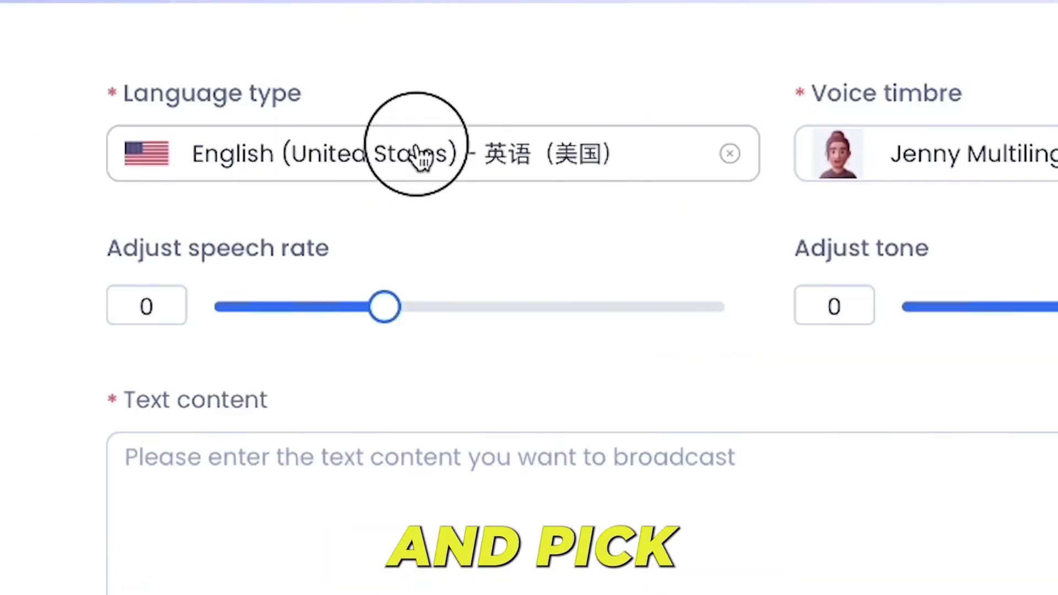
Choose English (United States) as the speech language and lower the tone of the Jenny Multilingual - Female voice
left_click(413, 158)
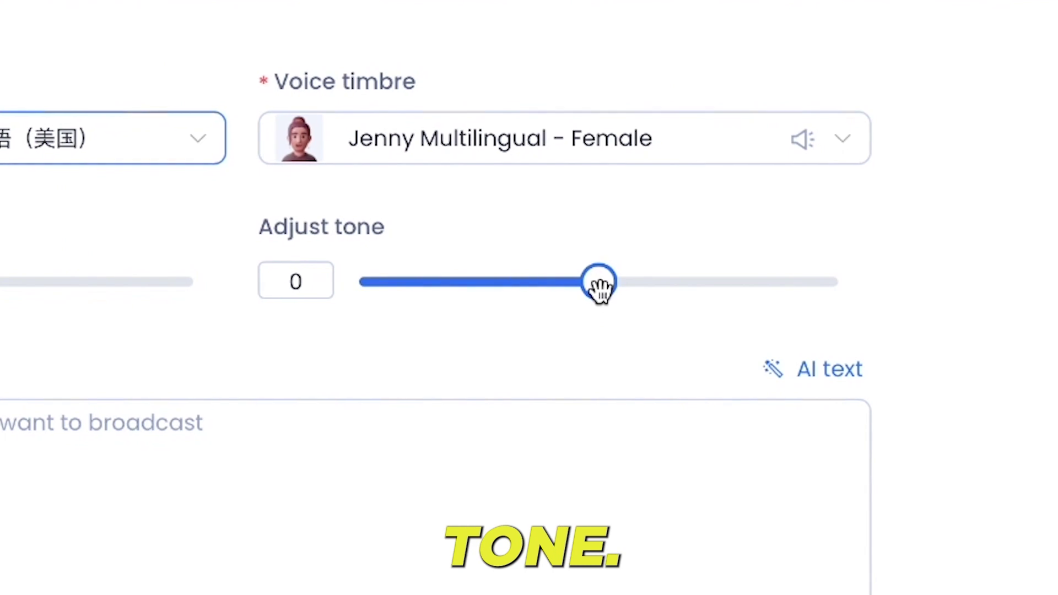
left_click_drag(597, 283, 573, 288)
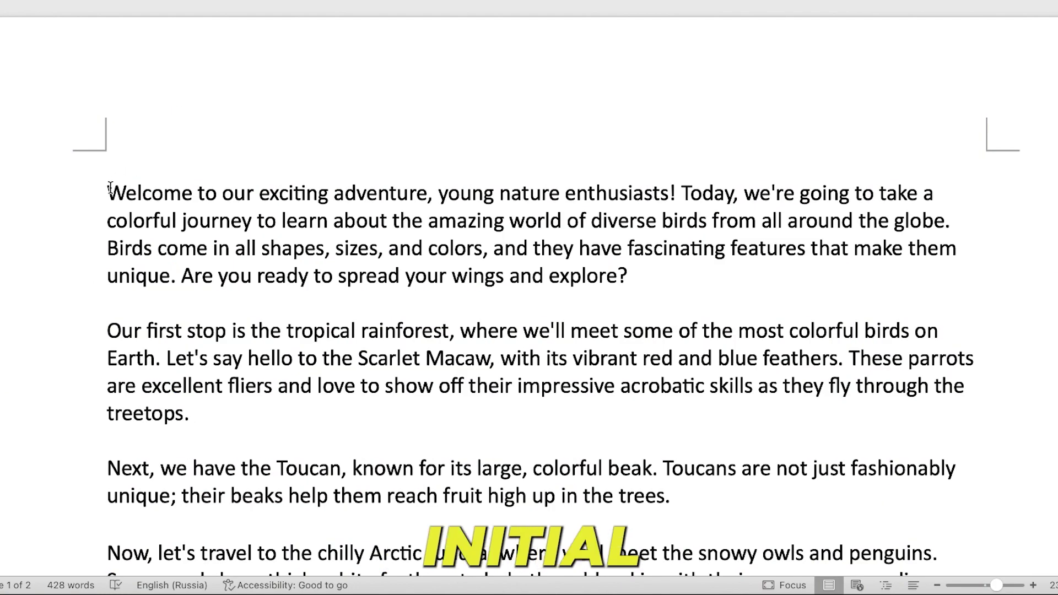
Copy narration from the Word script, set the Kreado AI voice tone to 1, and paste the Toucan passage as the text content
left_click_drag(110, 189, 634, 270)
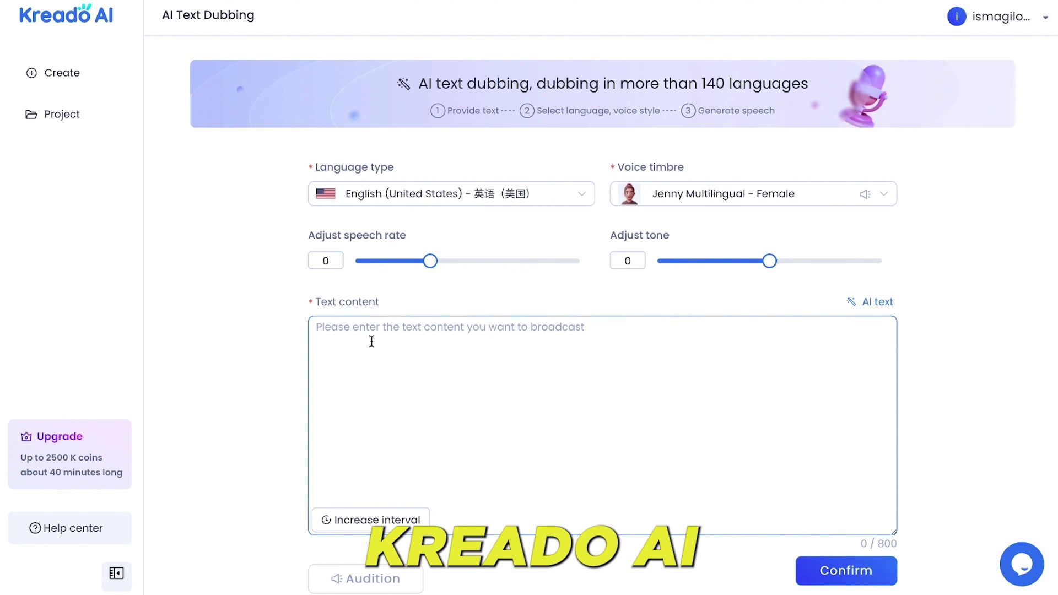
scroll(372, 469, "down", 1)
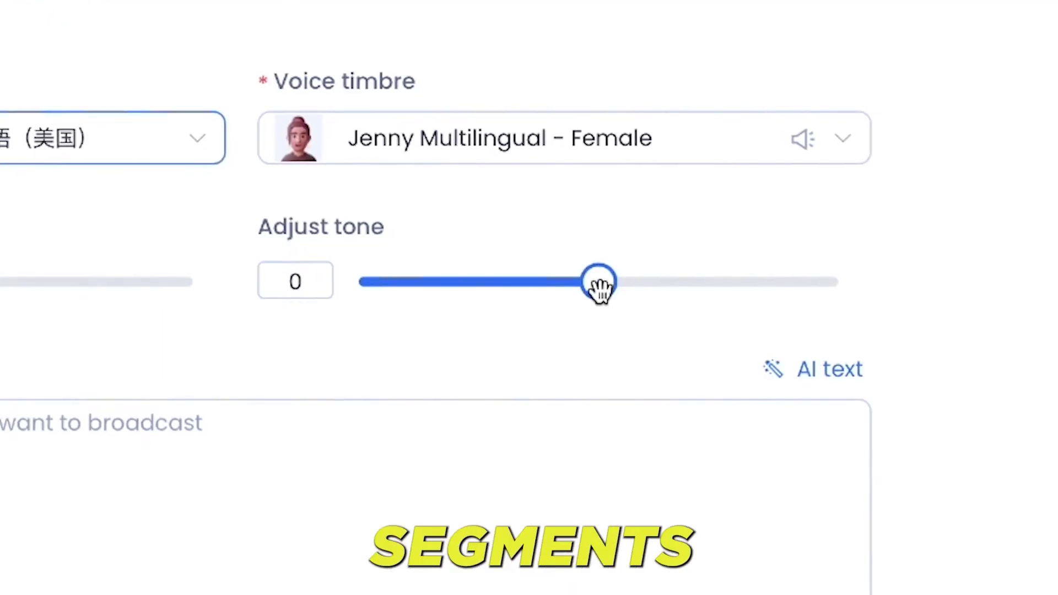
mouse_move(600, 288)
left_mouse_down()
mouse_move(562, 295)
mouse_move(602, 290)
left_mouse_up()
left_click(343, 325)
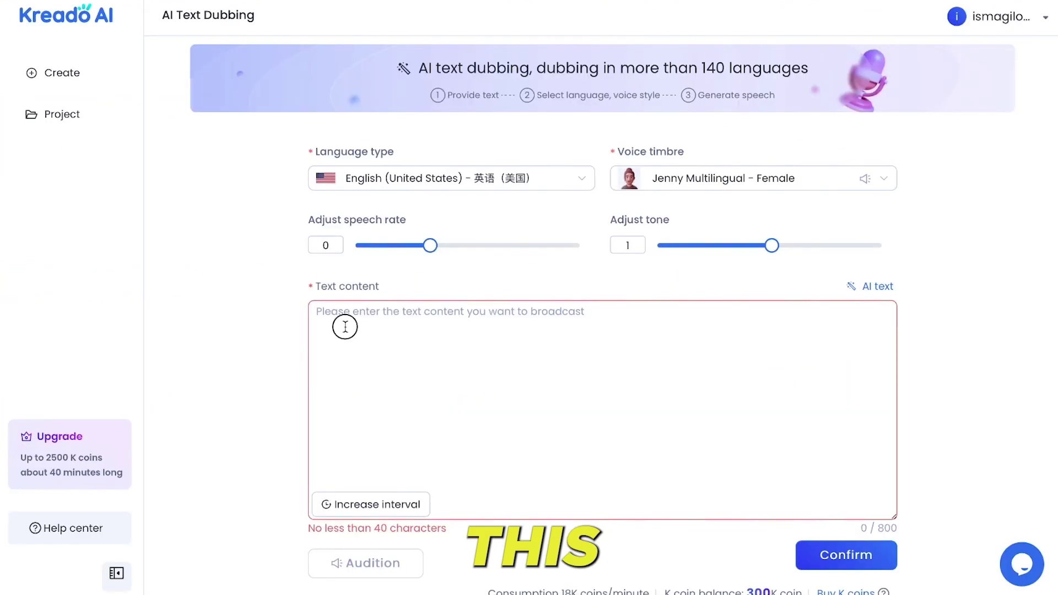
type("Next, we have the Toucan, known for its large, colorful beak. Toucans are not just fashionably unique; their beaks help them reach fruit high up in the trees.")
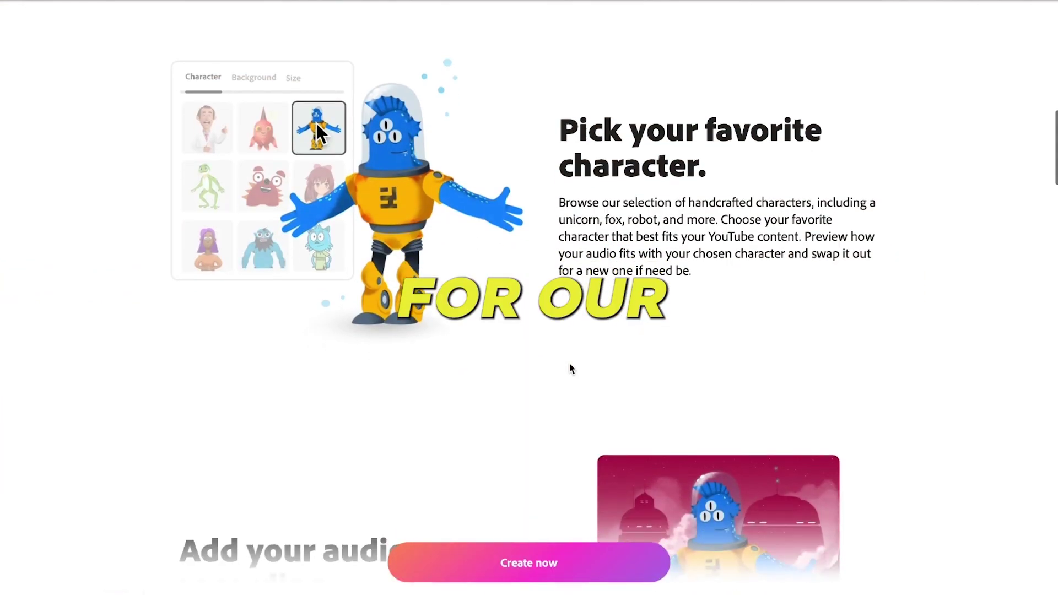
Switch to Adobe Express, review its YouTube animation page, and start creating a free animation
scroll(570, 362, "down", 7)
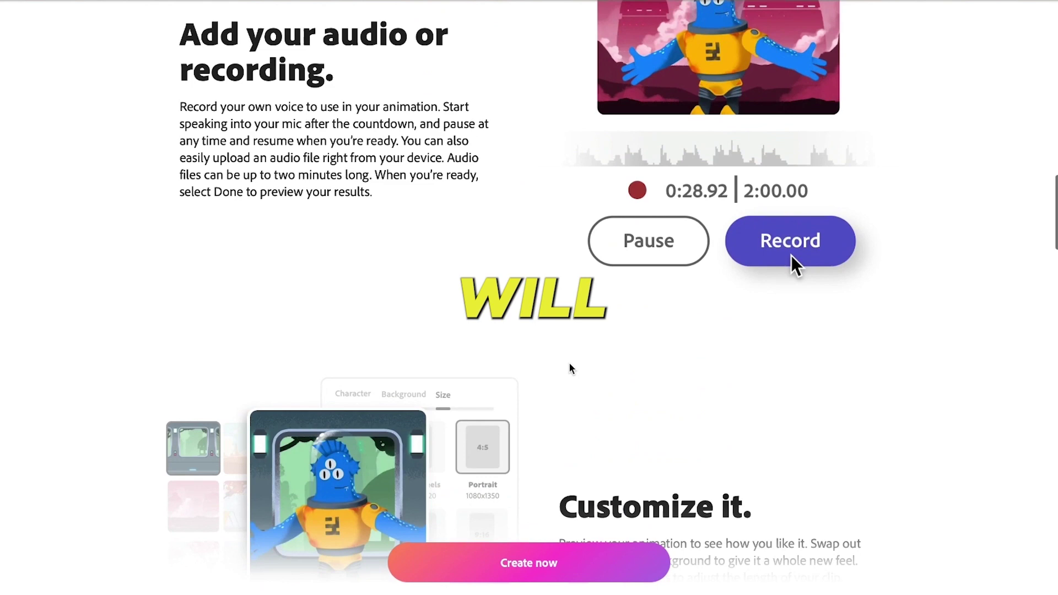
scroll(565, 378, "up", 1)
scroll(567, 380, "down", 5)
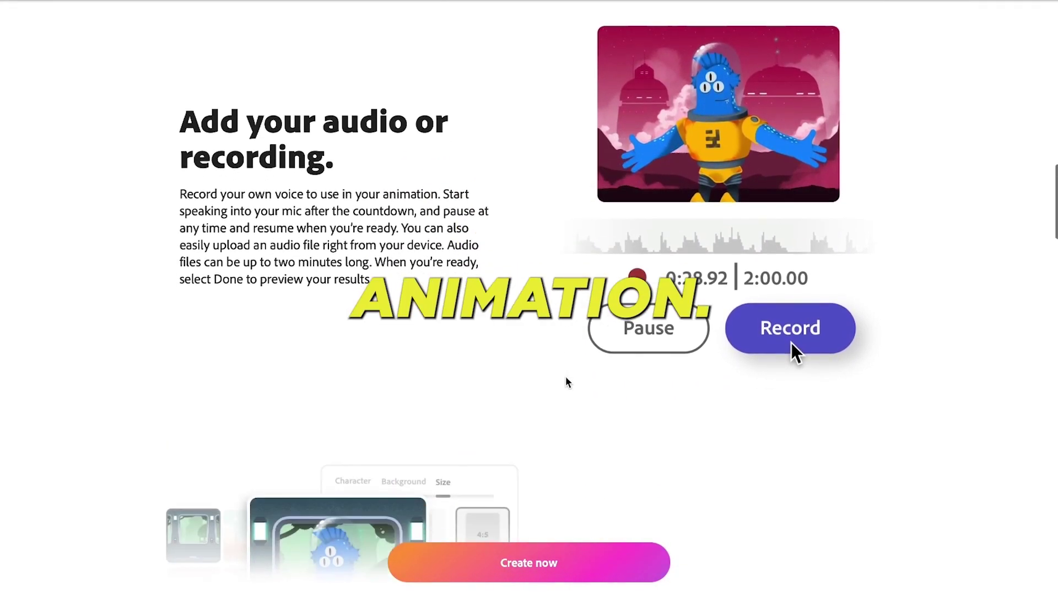
scroll(567, 381, "down", 7)
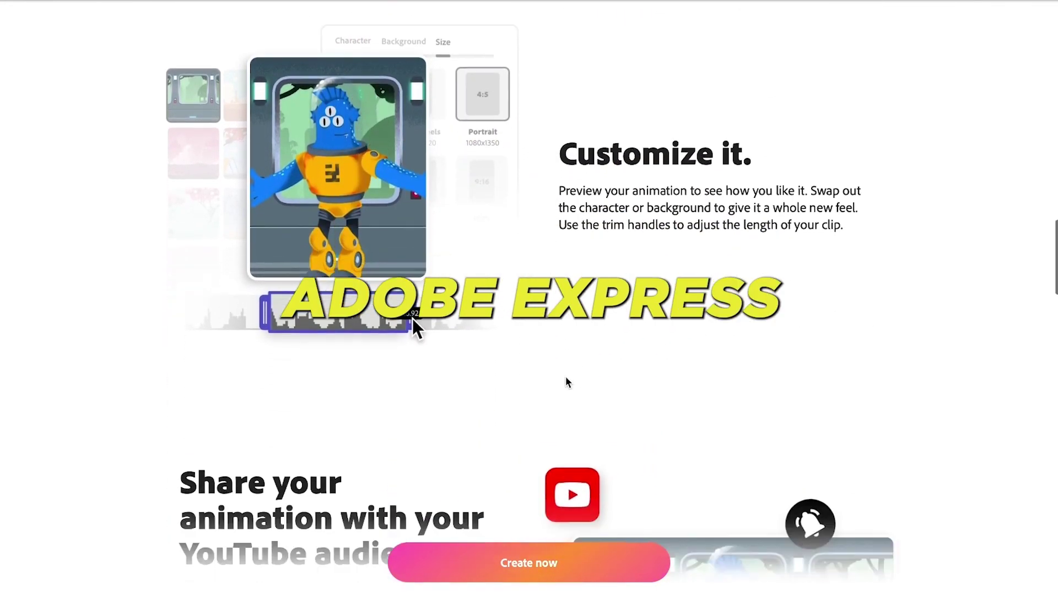
scroll(566, 381, "down", 4)
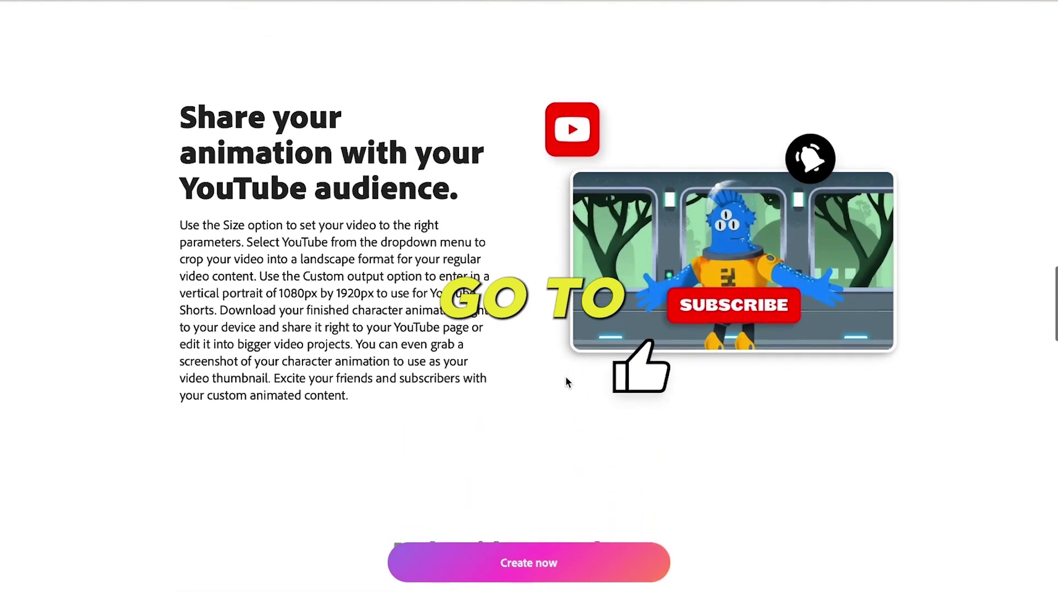
scroll(565, 379, "down", 2)
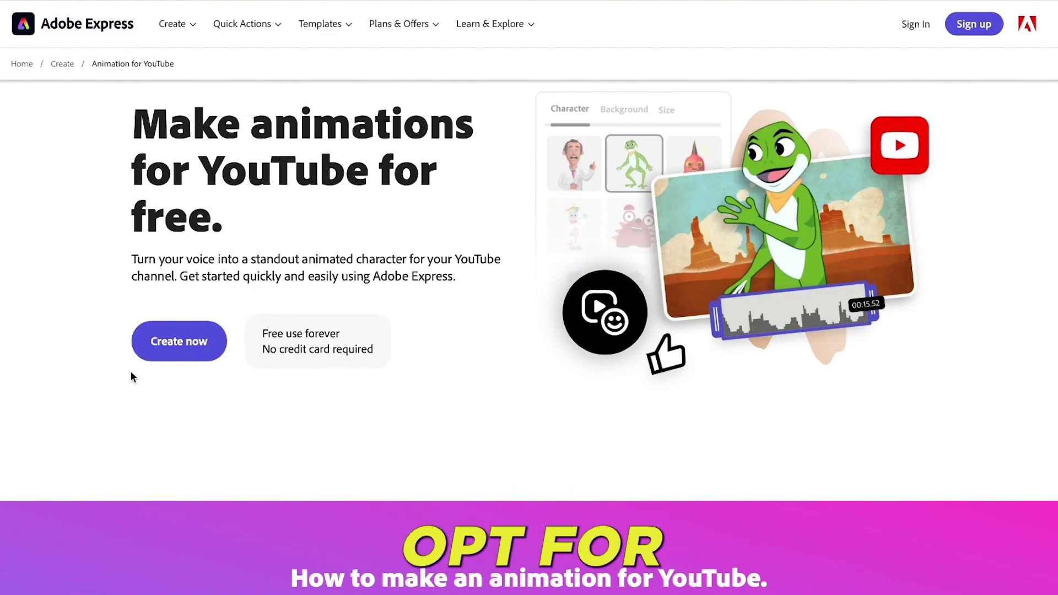
left_click(184, 340)
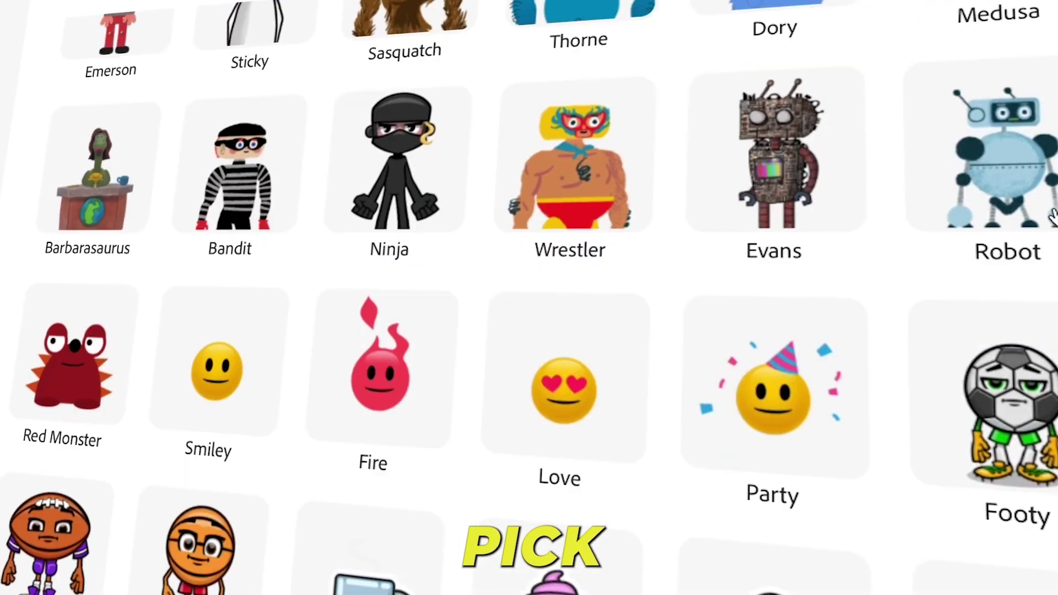
Give the Cassidy character animation a green custom-color background and the Instagram Landscape size of 1200 x 608
scroll(1050, 218, "down", 3)
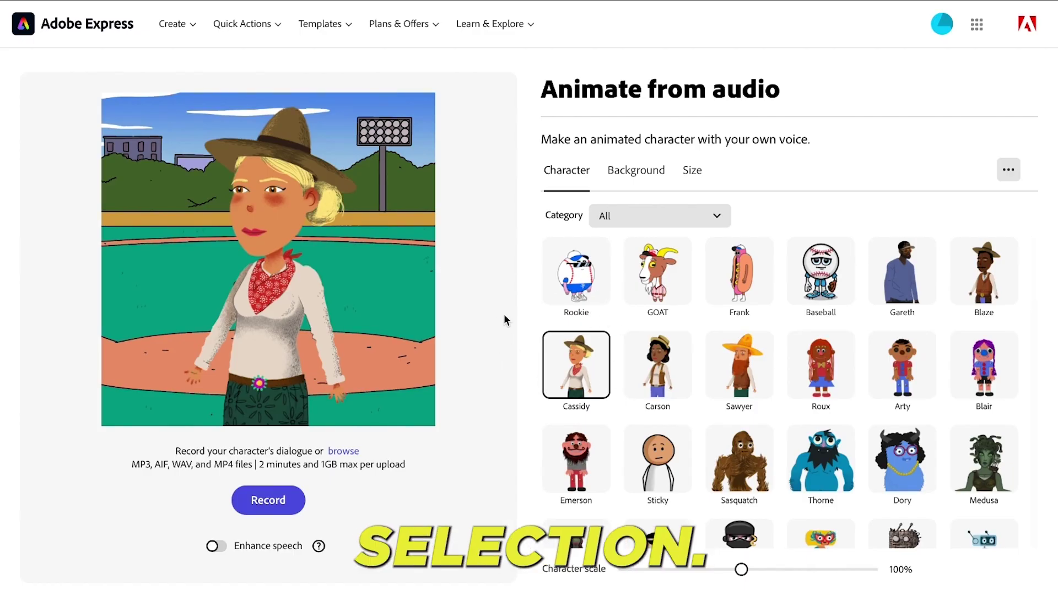
left_click(618, 188)
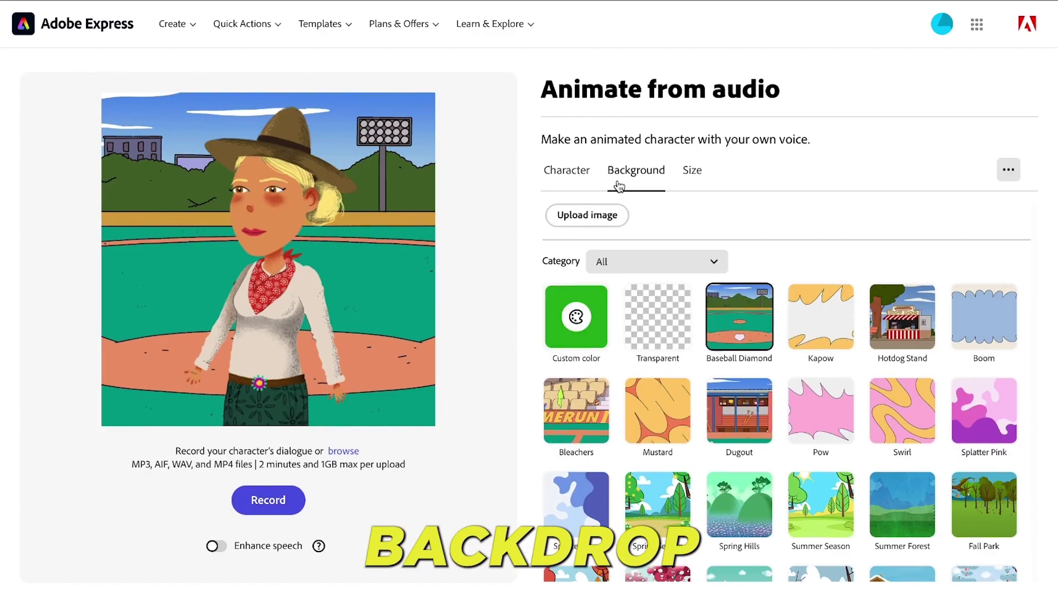
left_click(609, 311)
left_click(694, 179)
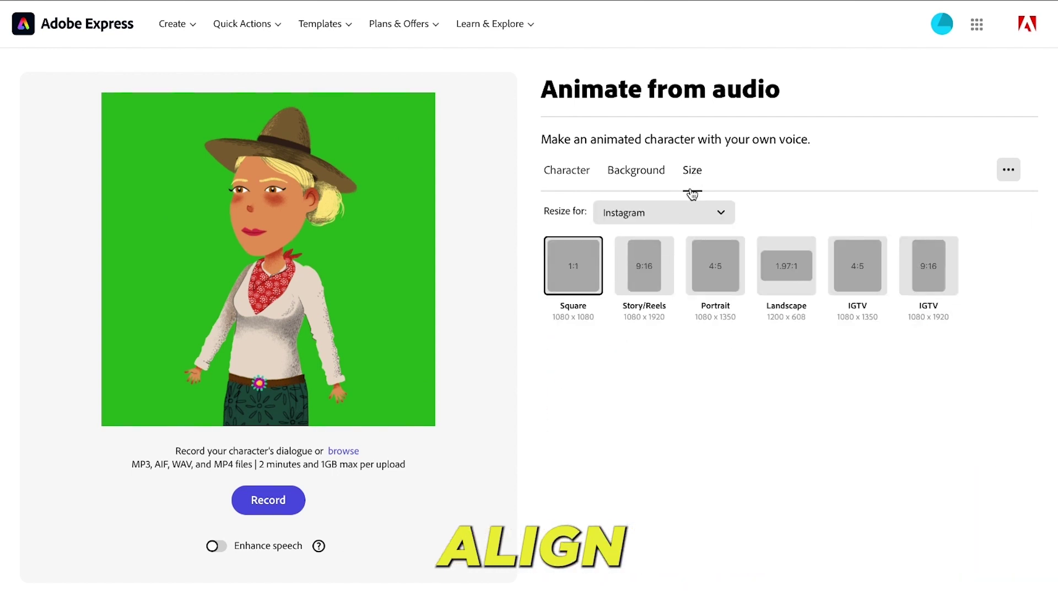
left_click(789, 277)
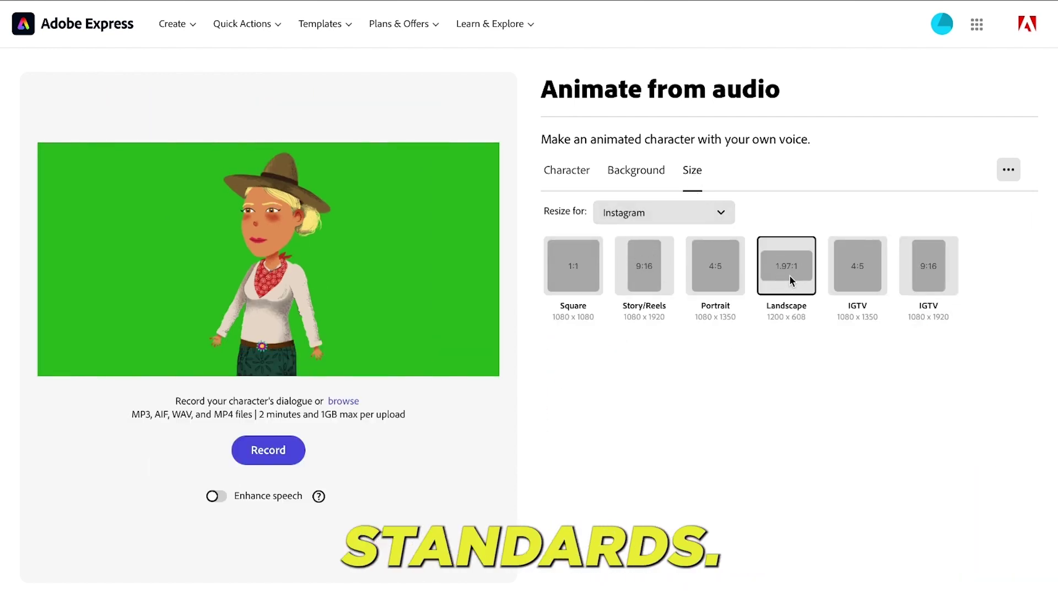
Upload audio.mp3 as the character's dialogue and download the resulting animation
left_click(344, 402)
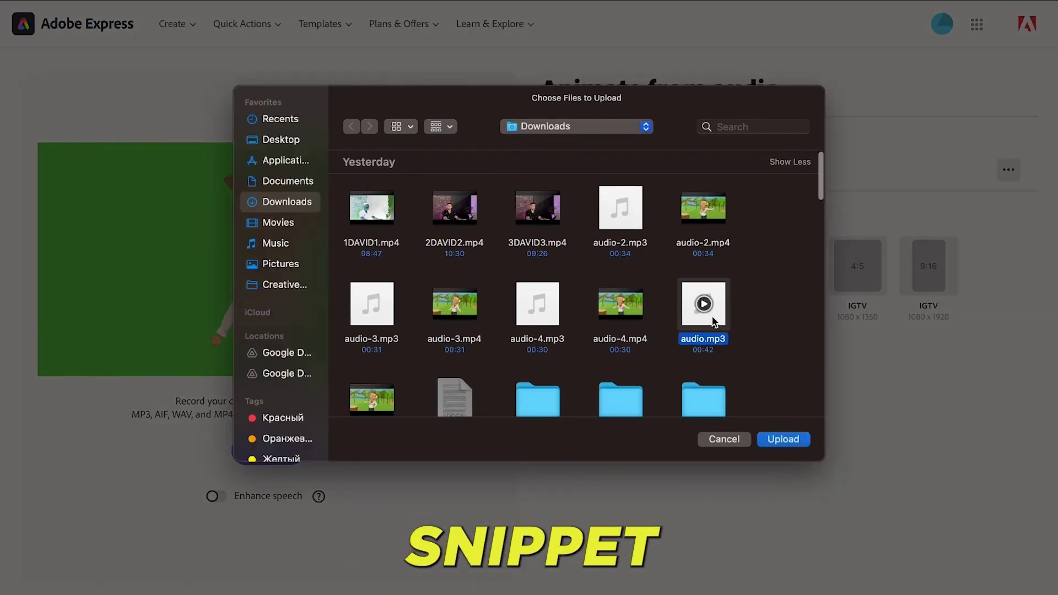
left_click(799, 436)
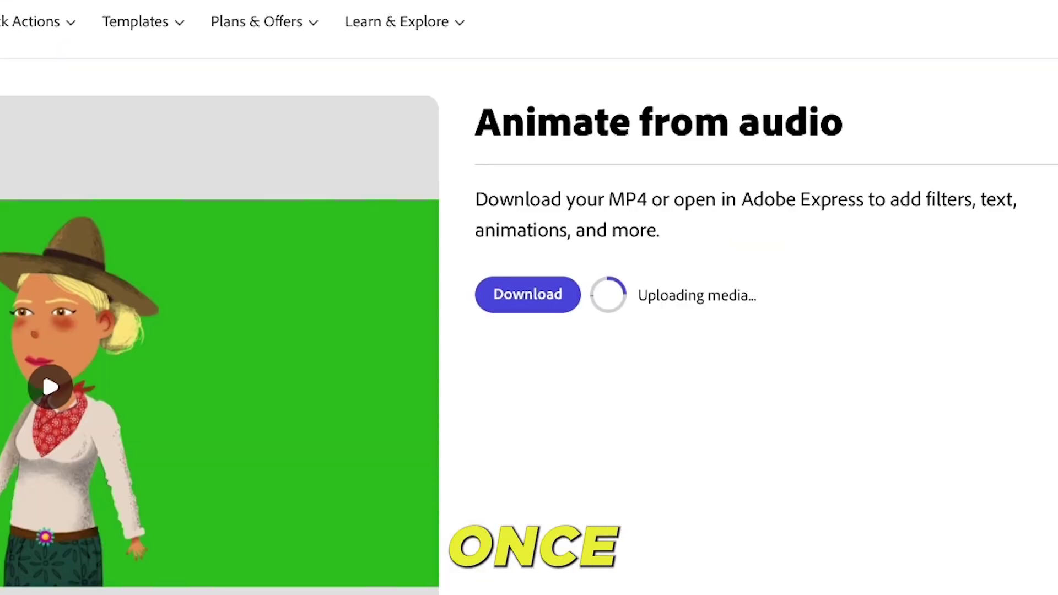
left_click(565, 304)
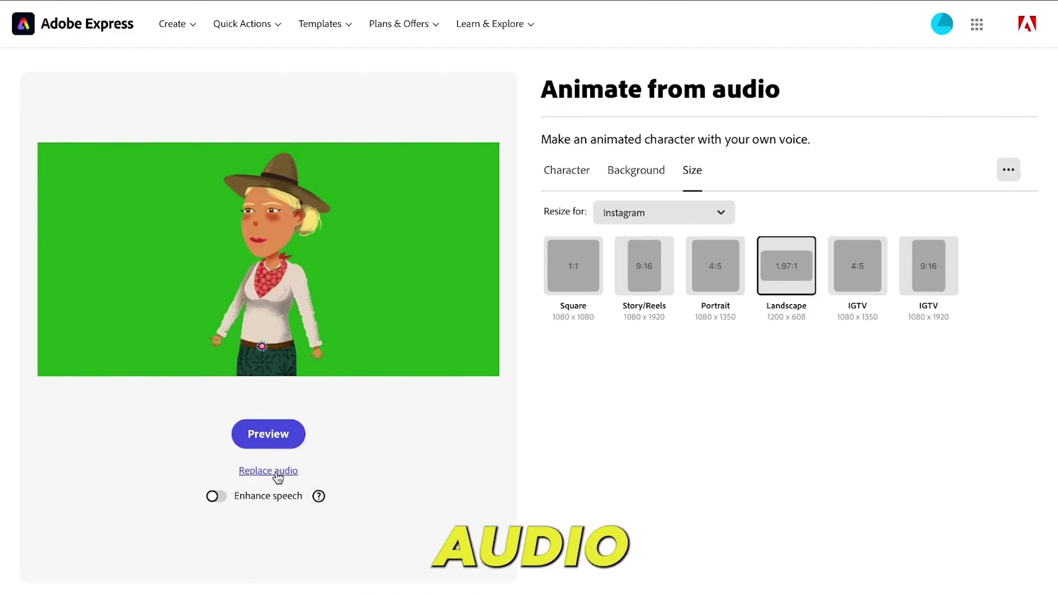
Replace the animation's audio with another voice-over snippet from the Downloads folder
left_click(277, 474)
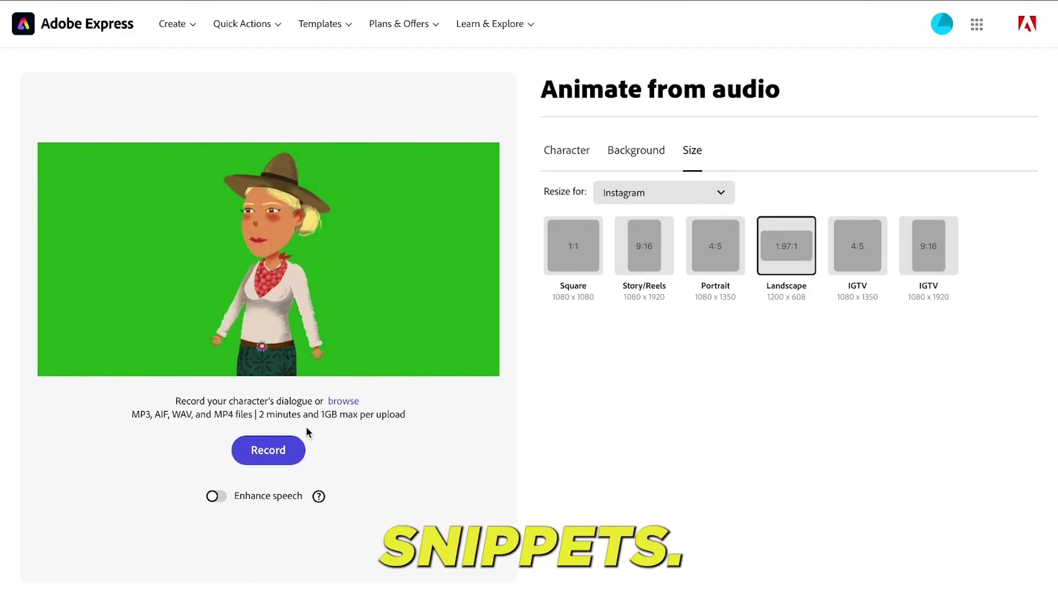
left_click(330, 407)
left_click(782, 439)
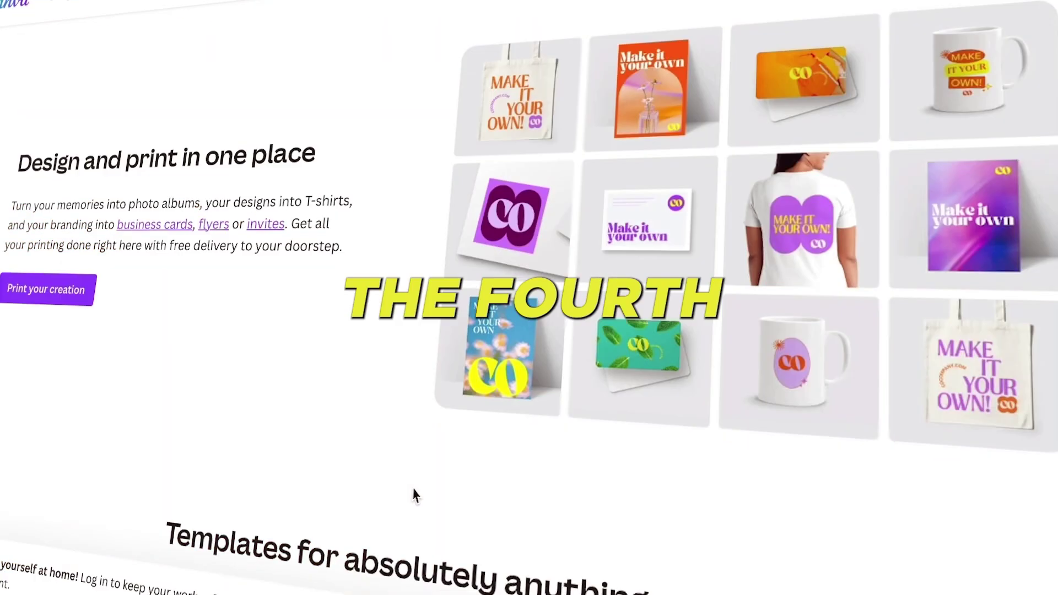
Switch to Canva, look through its home page, and open the account sign-up
scroll(417, 494, "down", 5)
scroll(417, 494, "down", 5)
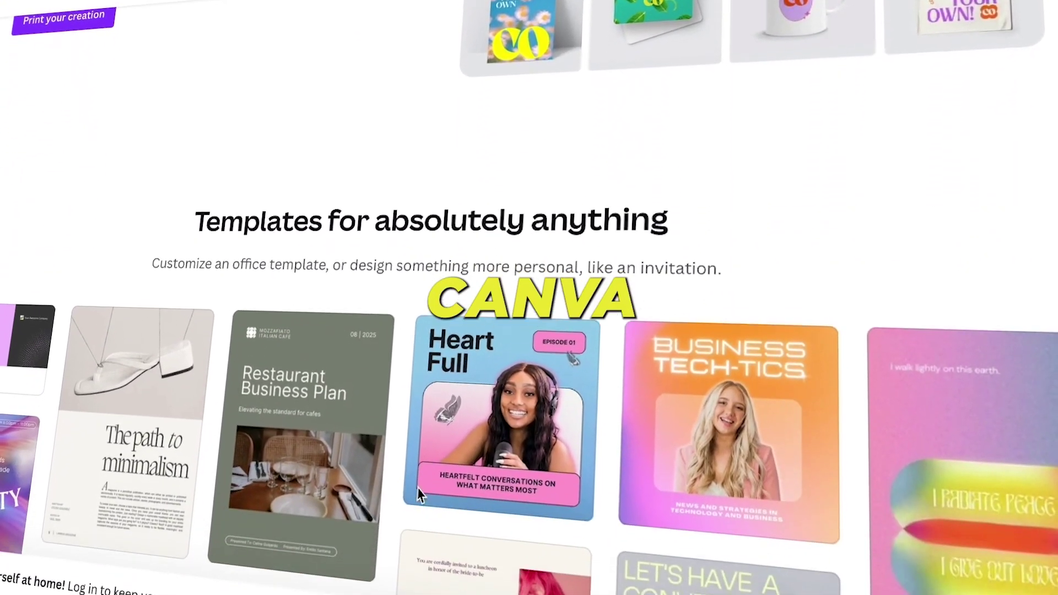
scroll(424, 496, "down", 5)
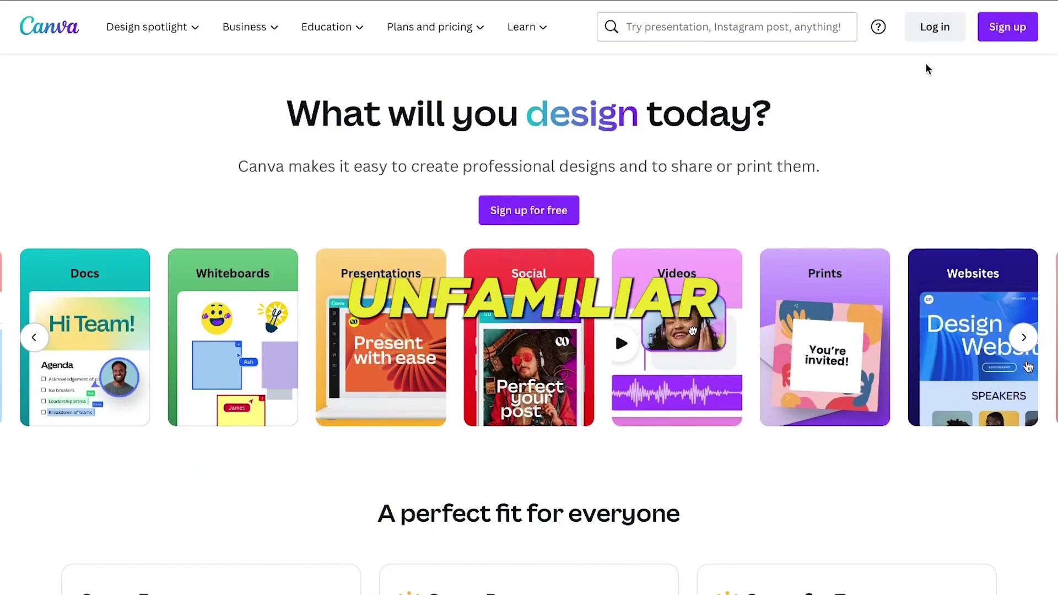
left_click(1011, 31)
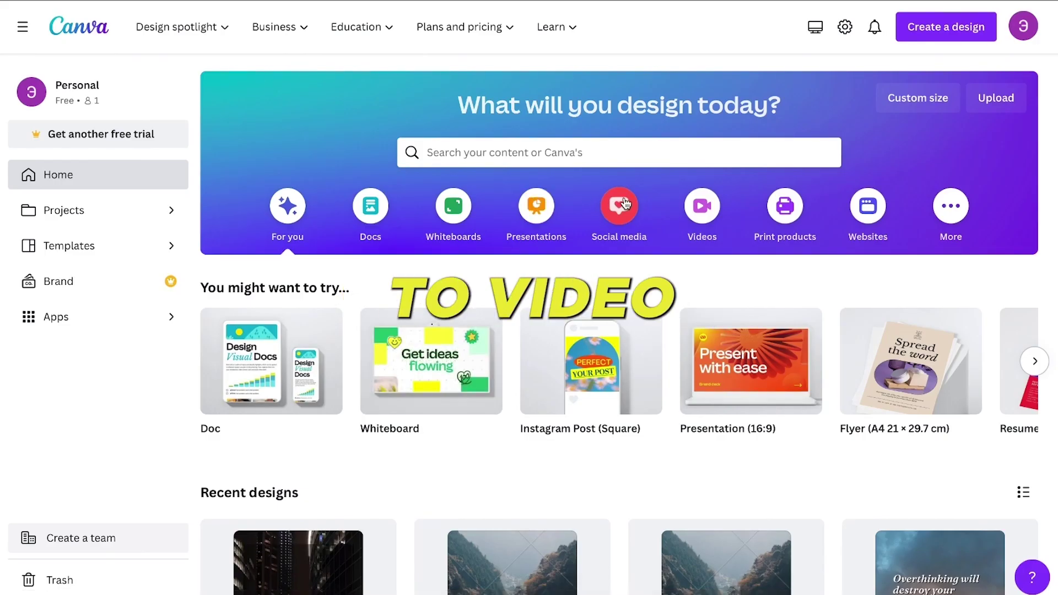
Create a blank YouTube video design from Canva's video formats
left_click(720, 215)
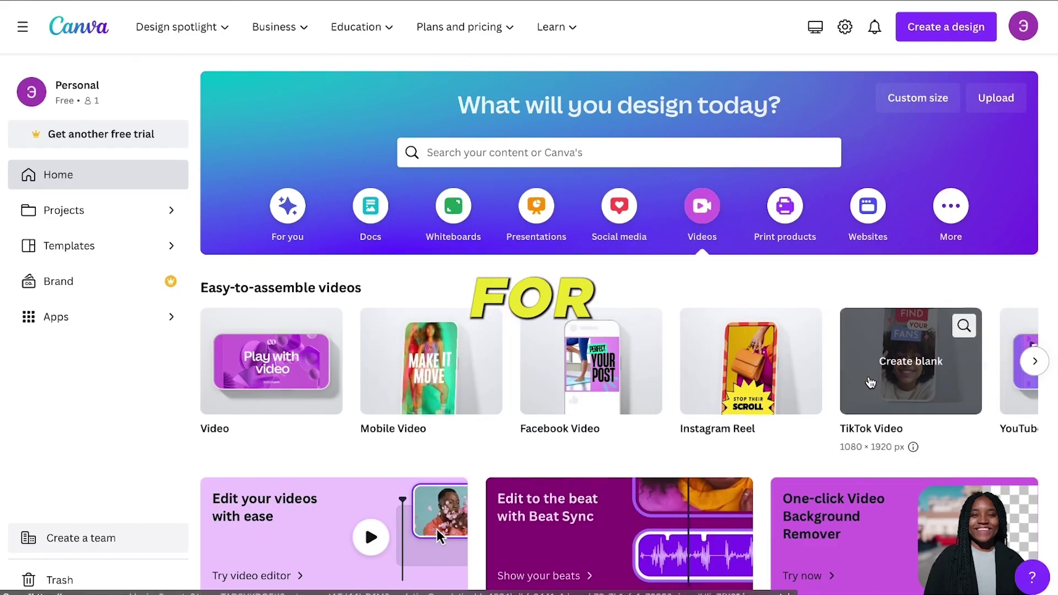
scroll(870, 382, "right", 3)
scroll(870, 382, "right", 2)
left_click(794, 363)
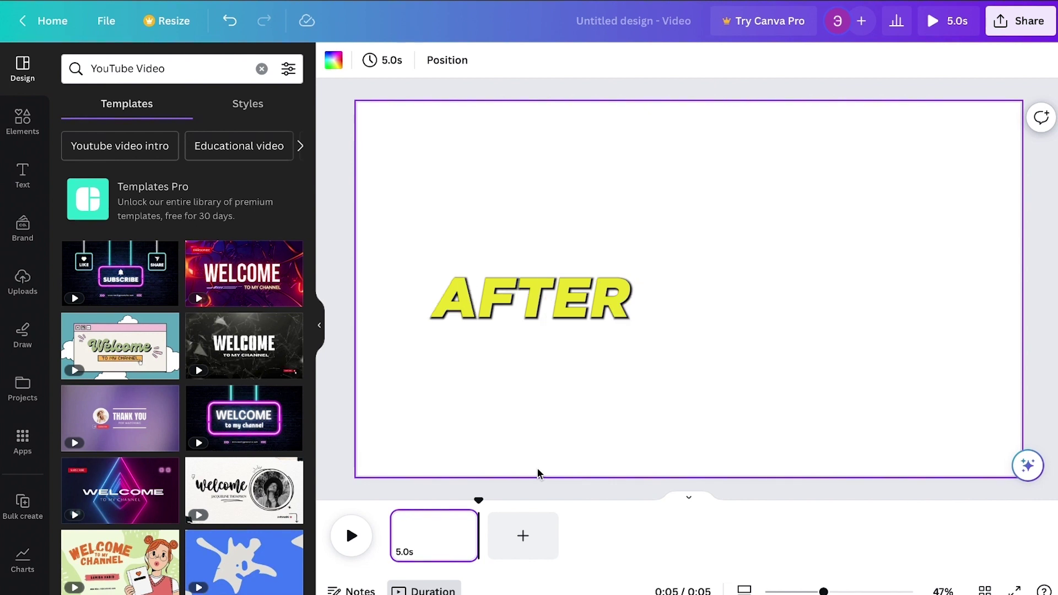
Search the elements for forest background graphics and add the green meadow with trees and blue hills to the page
left_click(7, 126)
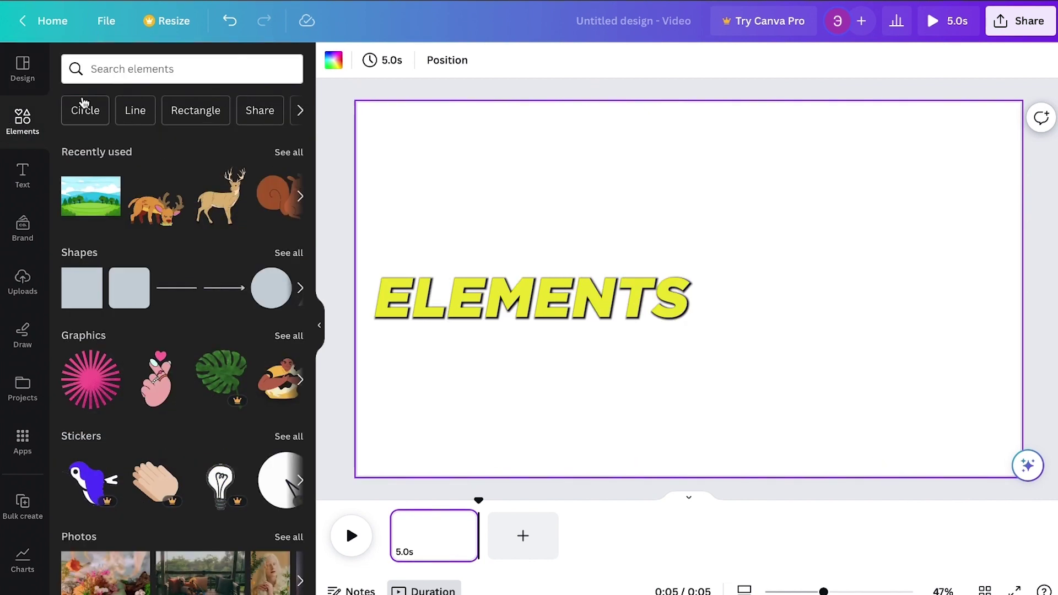
left_click(135, 70)
type("forest backgrounf")
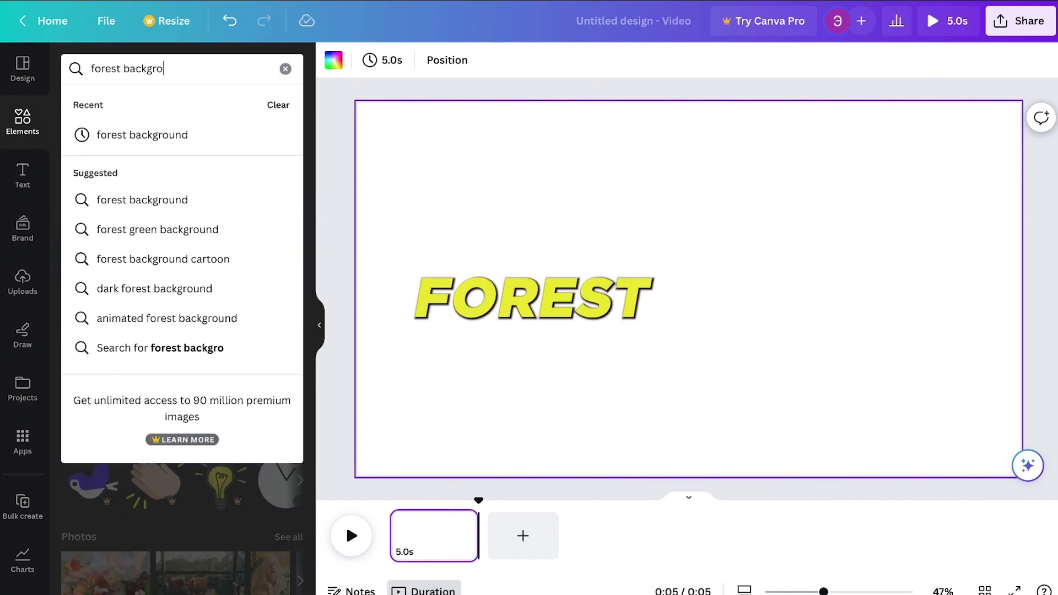
left_click(141, 159)
left_click(115, 103)
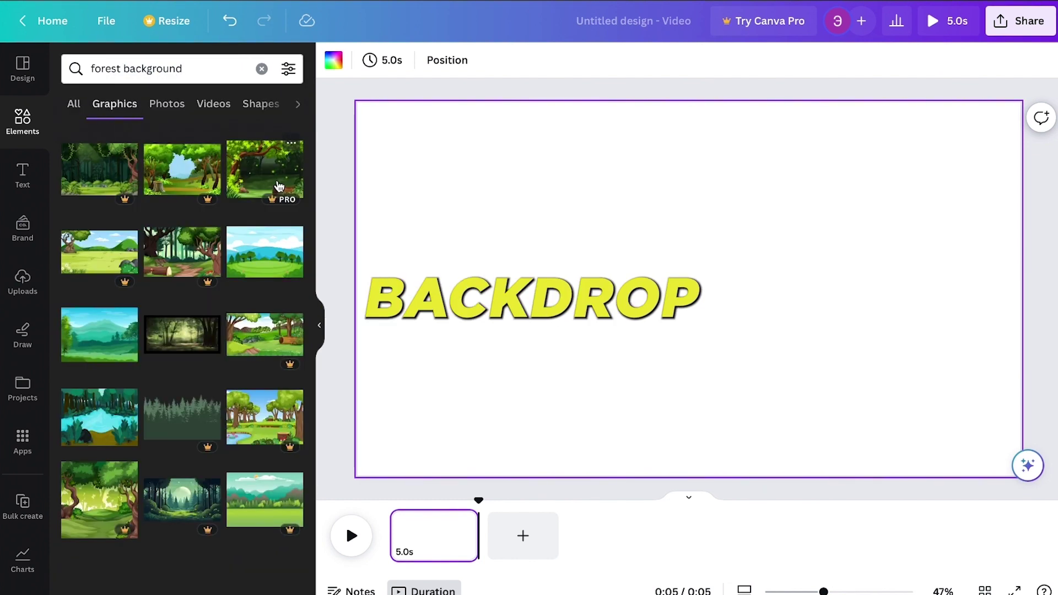
left_click(279, 258)
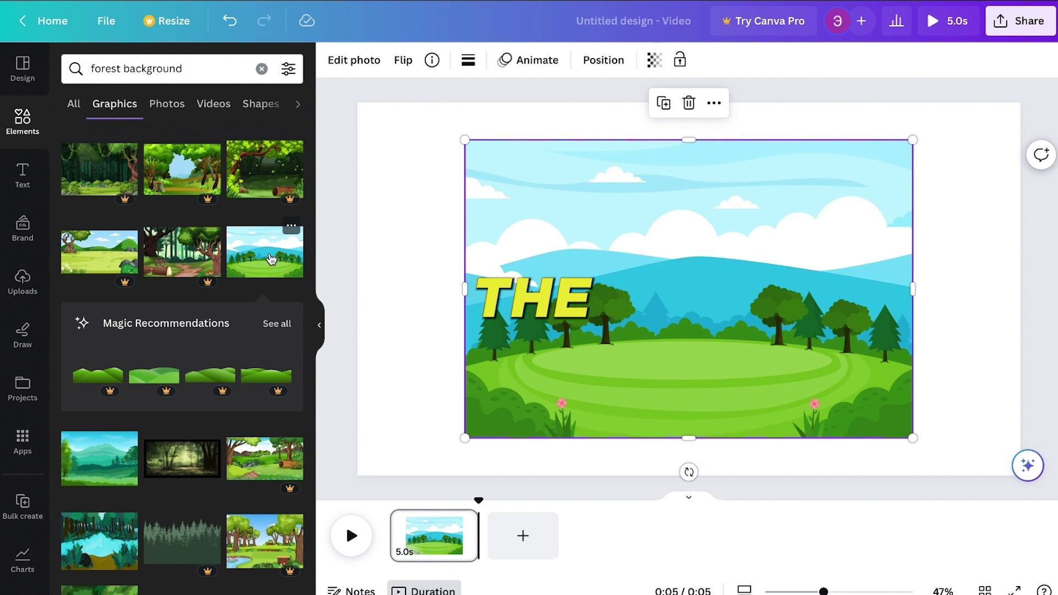
Show the uploaded character videos and extend the meadow scene's duration to 30.0 seconds
left_click(20, 280)
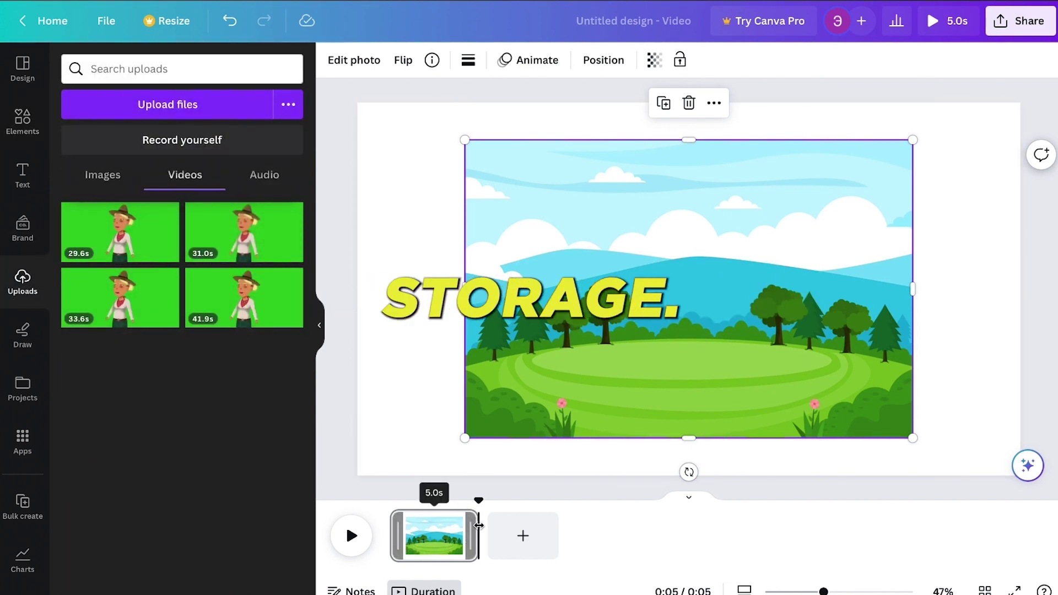
left_click_drag(474, 530, 926, 535)
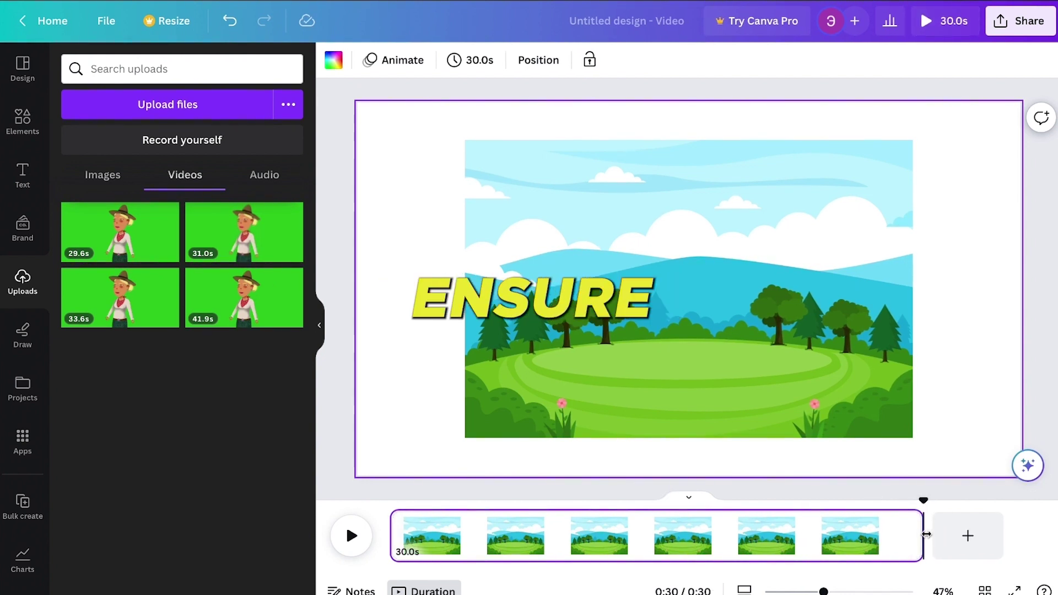
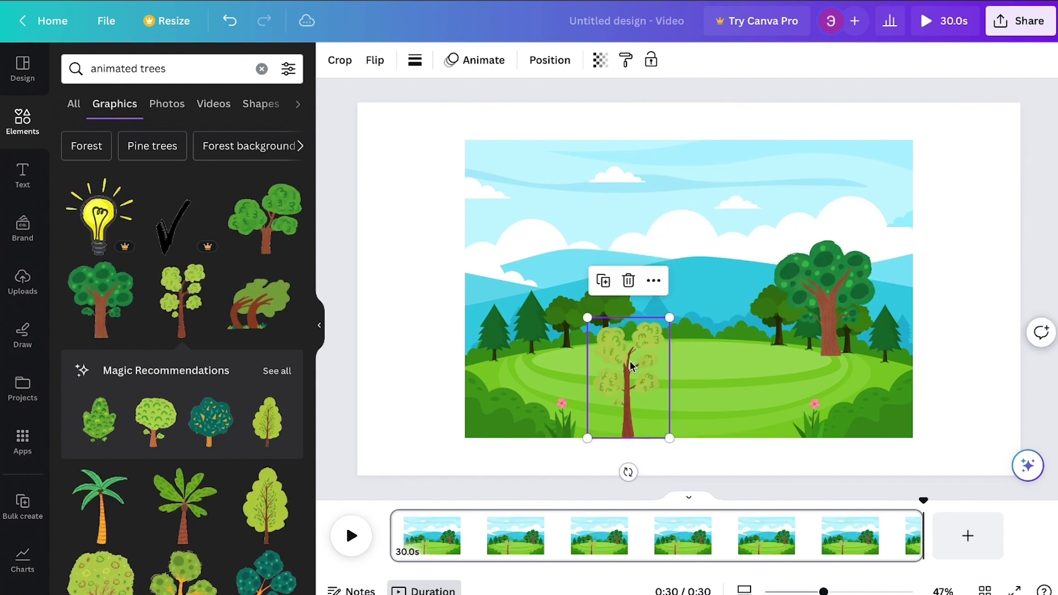
Search the graphics for bird animation and place the brown-and-white owl in the large dark-green tree
left_click(132, 188)
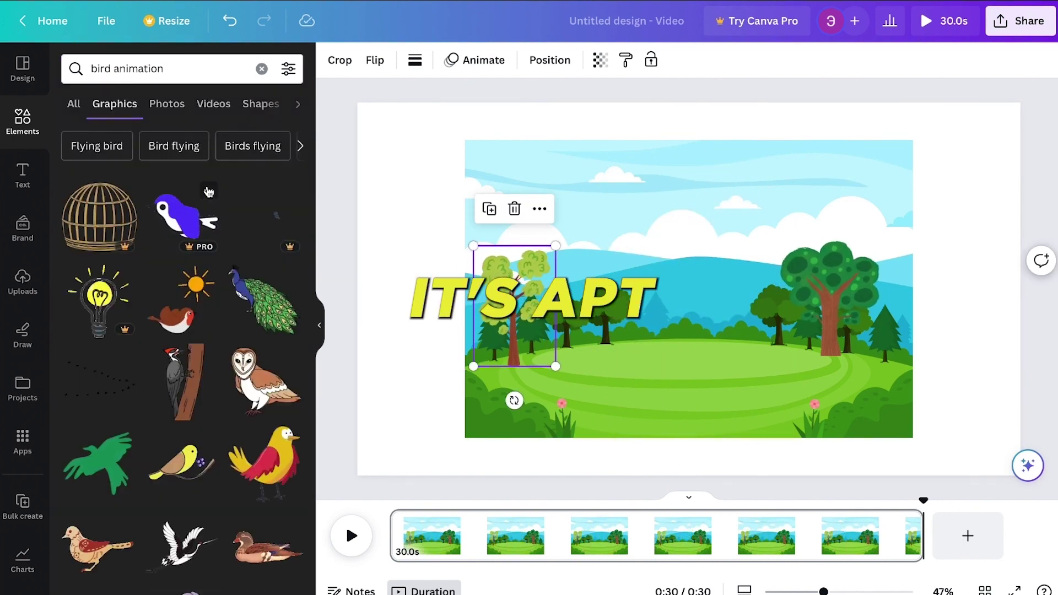
left_click(265, 380)
left_click_drag(814, 143, 858, 269)
Add the green flying bird graphic, shrink it, and position it in the sky
scroll(122, 455, "down", 3)
left_click(122, 456)
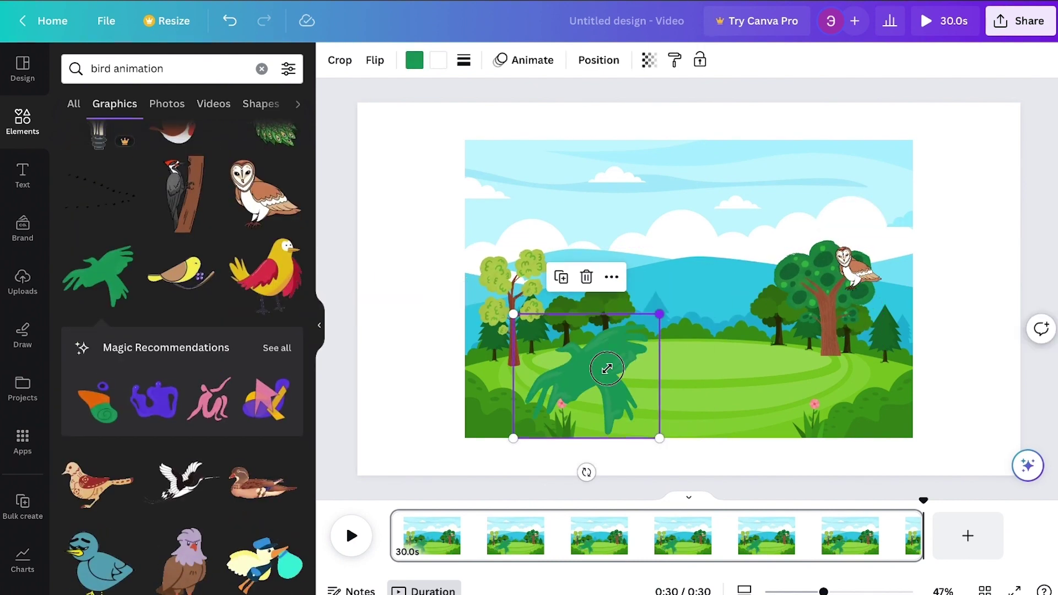
left_click_drag(655, 435, 584, 353)
left_click_drag(548, 311, 730, 191)
Add another bird graphic from the search results and place it among the trees in the meadow scene
scroll(182, 331, "down", 2)
left_click(106, 437)
left_click_drag(833, 140, 598, 384)
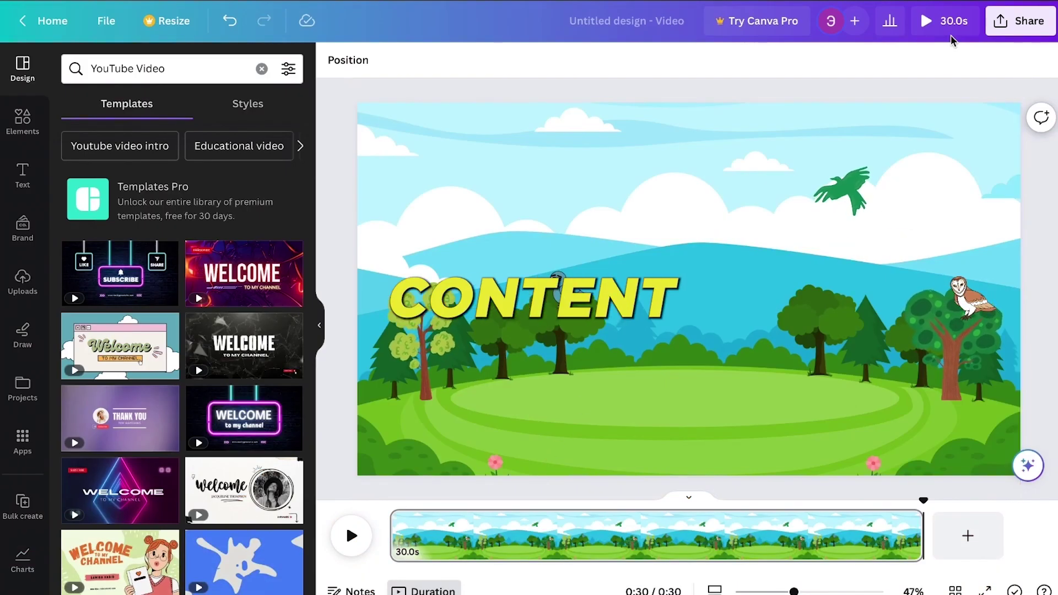
Open the download options for the finished meadow scene
left_click(1019, 21)
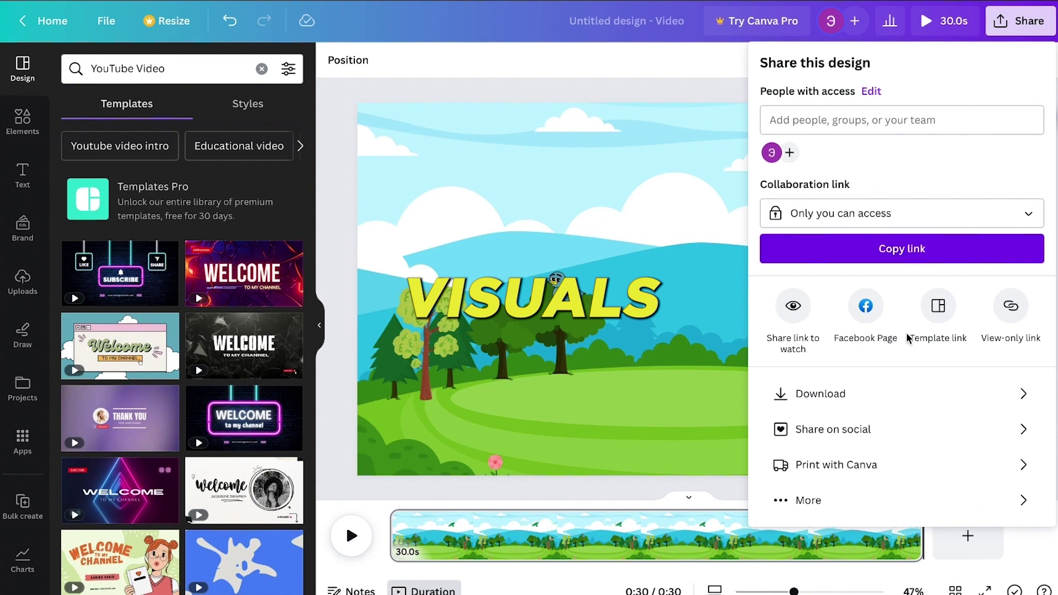
left_click(910, 392)
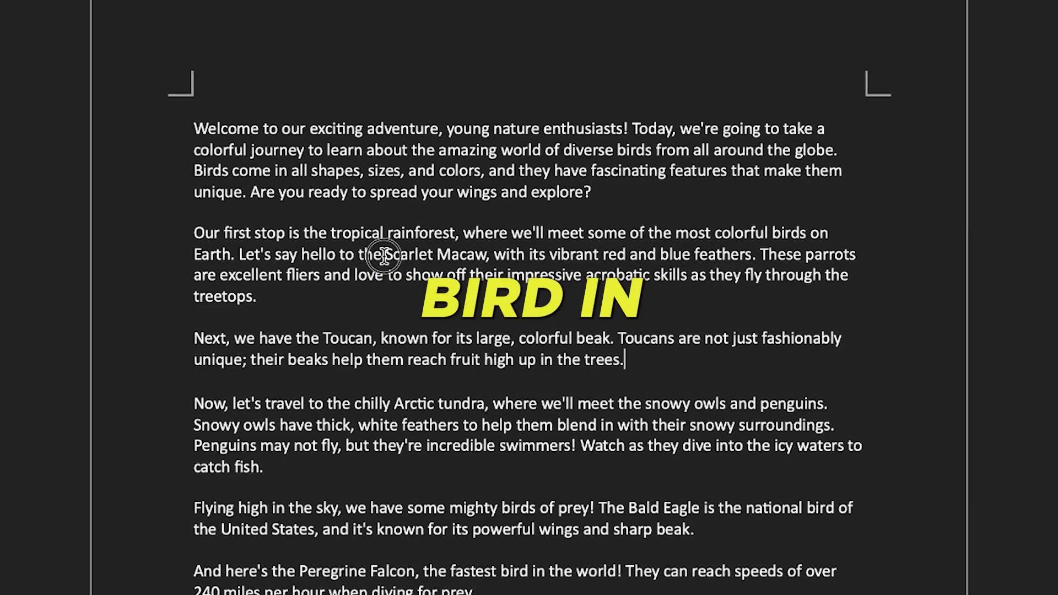
Highlight Scarlet Macaw in the bird script and search the Canva graphics for macaw
left_click_drag(385, 255, 488, 255)
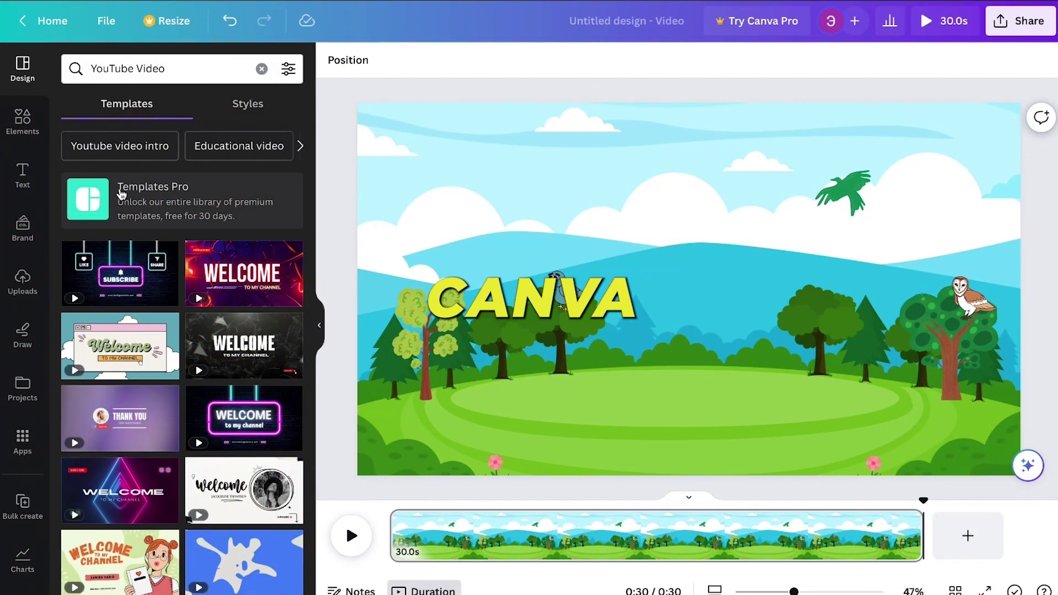
left_click(23, 121)
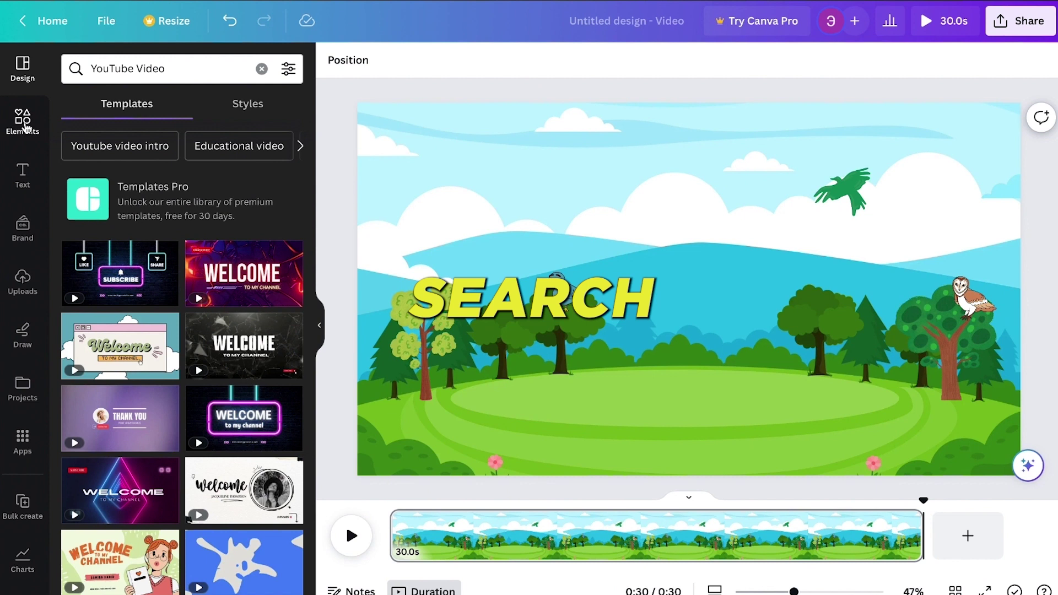
left_click(132, 68)
type("macaw")
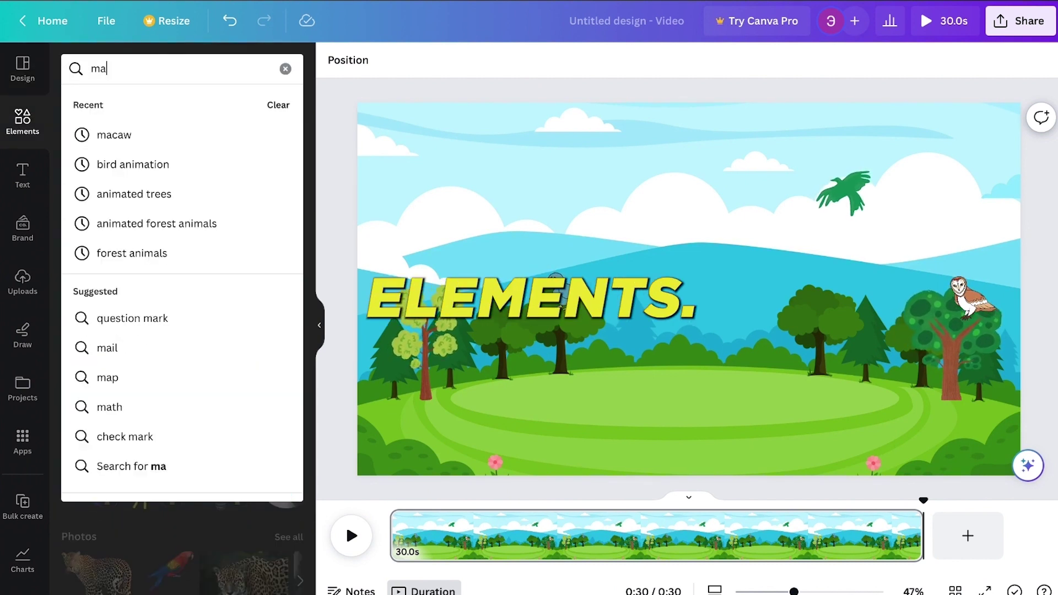
key("Return")
left_click(114, 104)
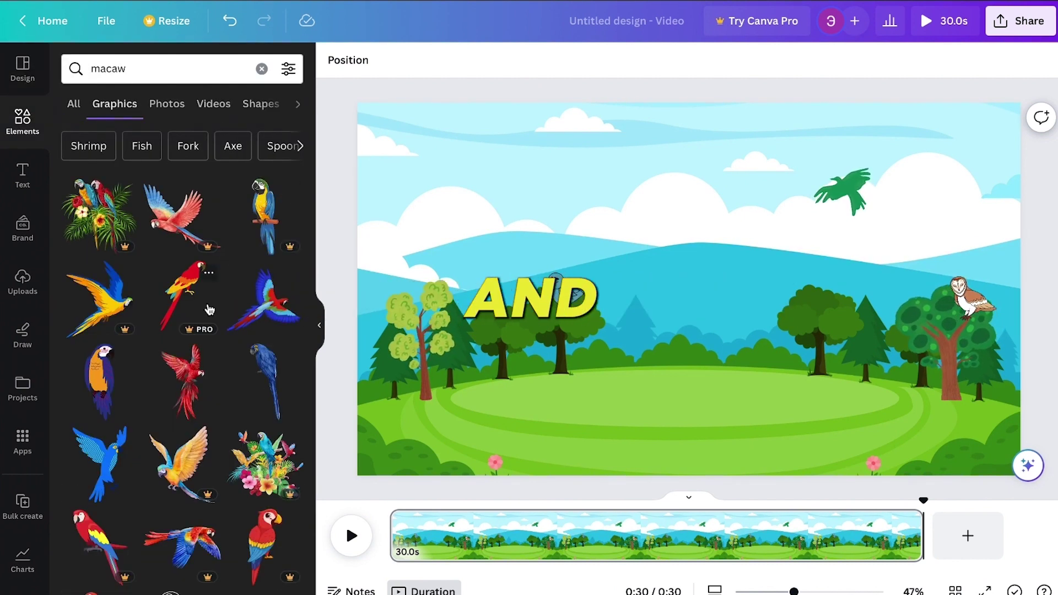
Add the flying blue-and-red macaw graphic, shrink it, and place it in the sky above the light-green tree side of the meadow
left_click(264, 300)
left_click_drag(780, 219, 710, 291)
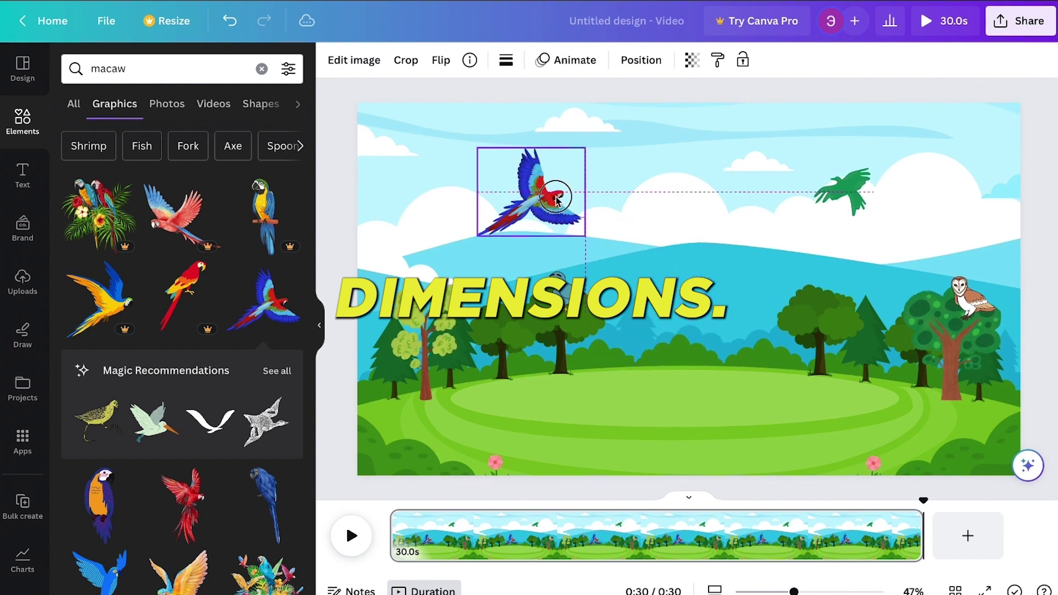
left_click_drag(555, 199, 568, 196)
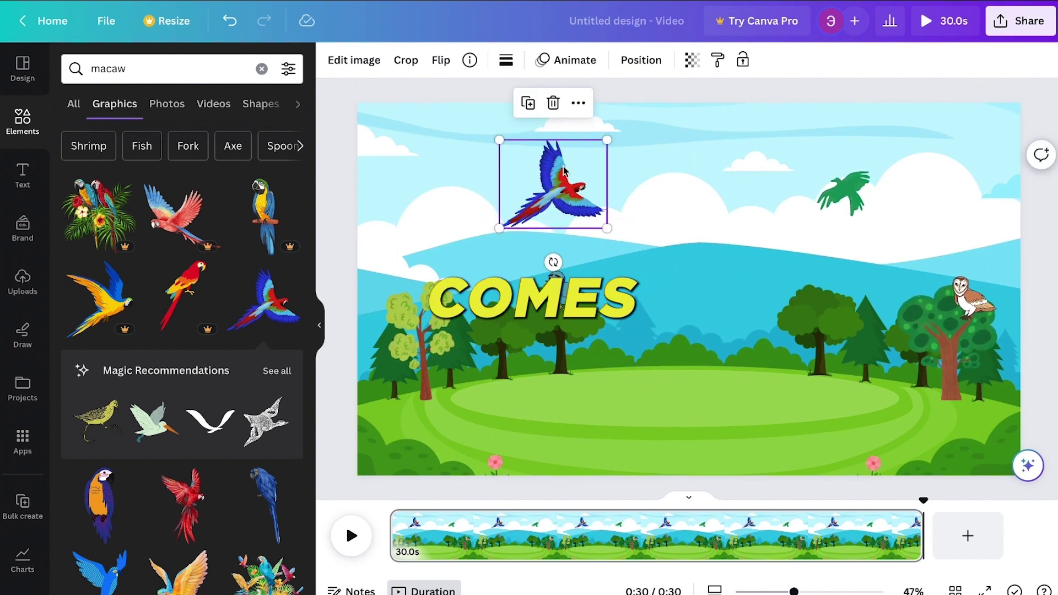
Create a custom motion-path animation for the macaw across the sky and open the scene's sharing options
left_click(575, 59)
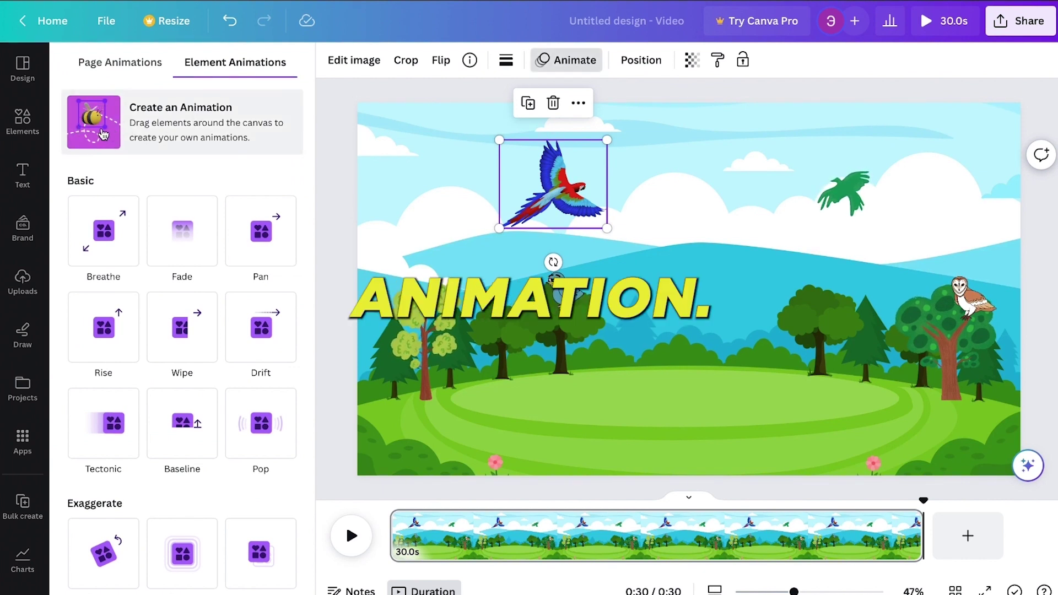
left_click(102, 133)
mouse_move(553, 183)
left_mouse_down()
mouse_move(362, 231)
mouse_move(361, 215)
mouse_move(432, 230)
mouse_move(494, 184)
mouse_move(645, 189)
mouse_move(646, 204)
left_mouse_up()
left_click(1022, 34)
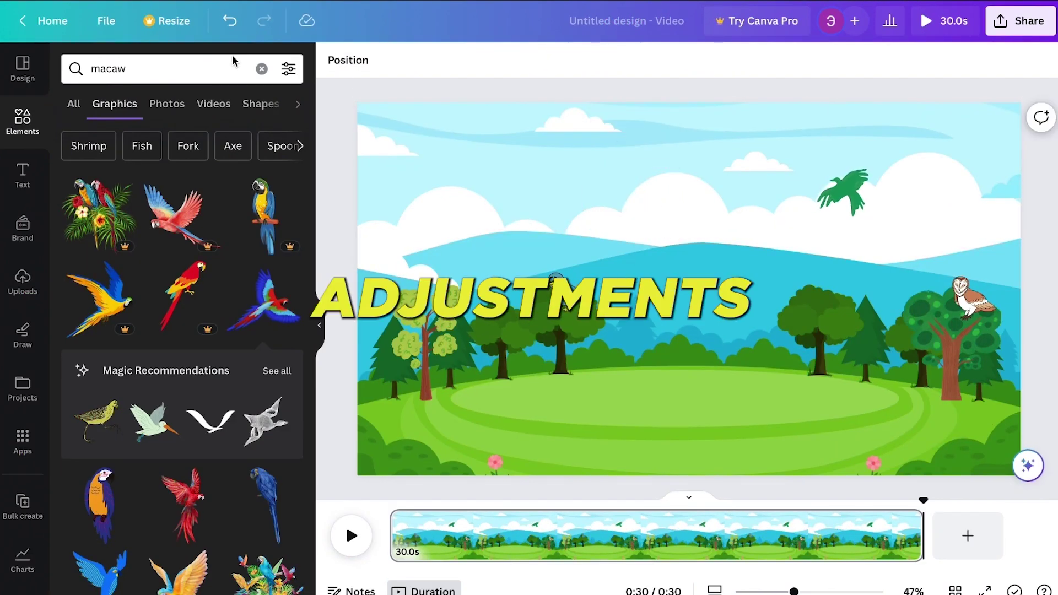
Search the graphics for toucan and place the dark-blue, orange-beaked toucan at a reduced size in the middle of the meadow
left_click(211, 74)
type("tou")
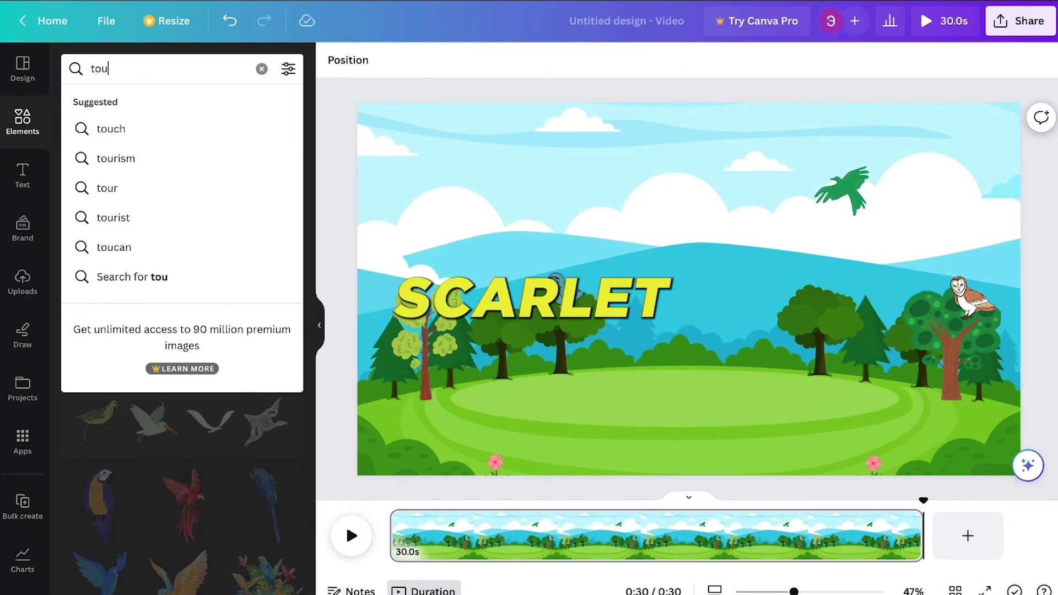
type("ca")
left_click(190, 124)
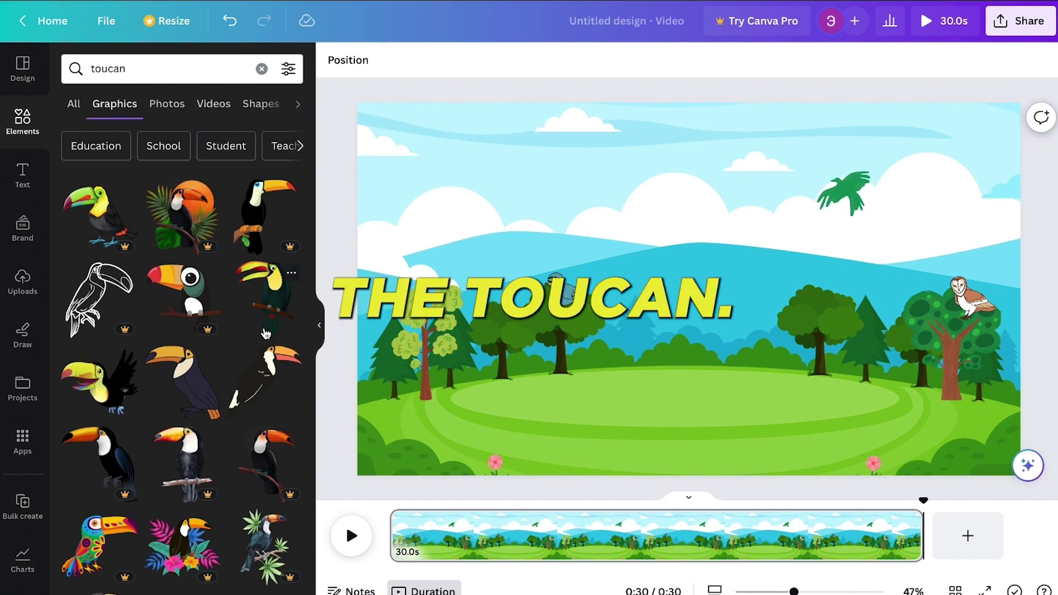
left_click(209, 384)
left_click_drag(764, 214, 730, 342)
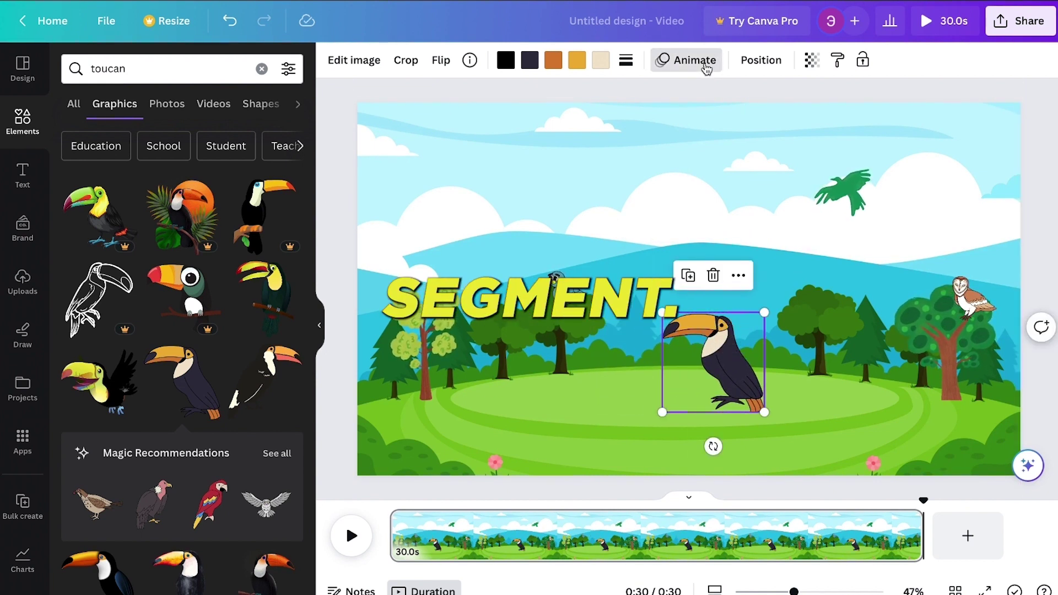
Open the animation options for the toucan graphic
left_click(706, 69)
left_click(704, 64)
left_click(702, 66)
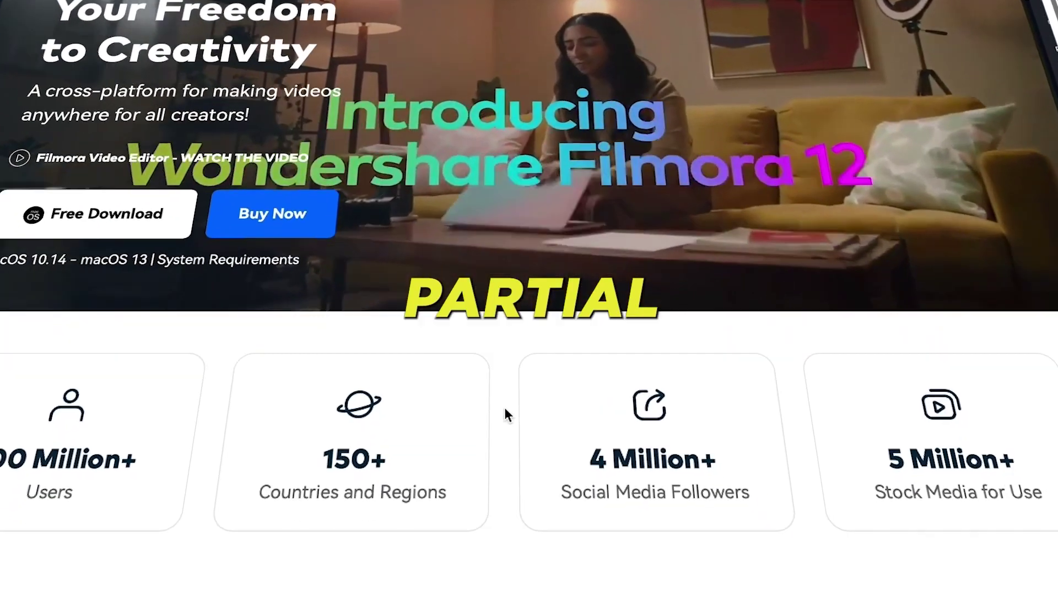
Look through the Wondershare Filmora website's product overview
scroll(549, 353, "down", 10)
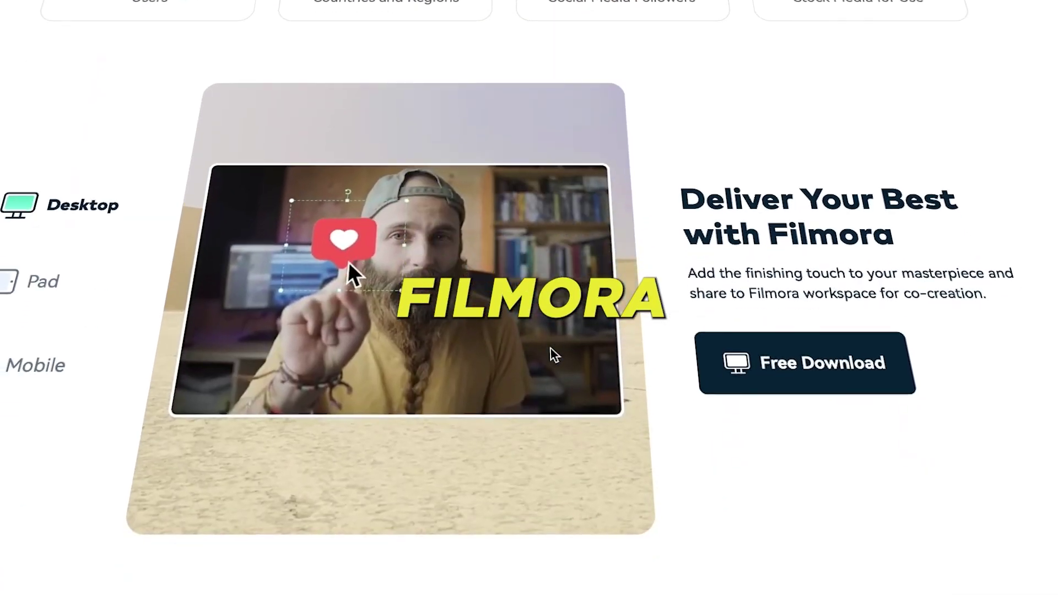
scroll(551, 348, "down", 15)
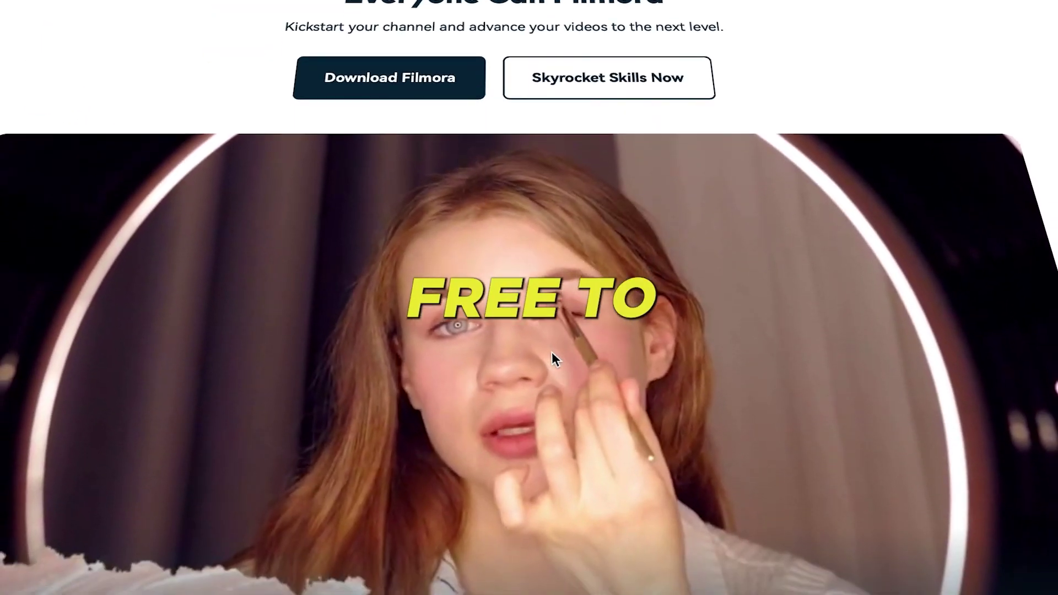
scroll(552, 353, "down", 15)
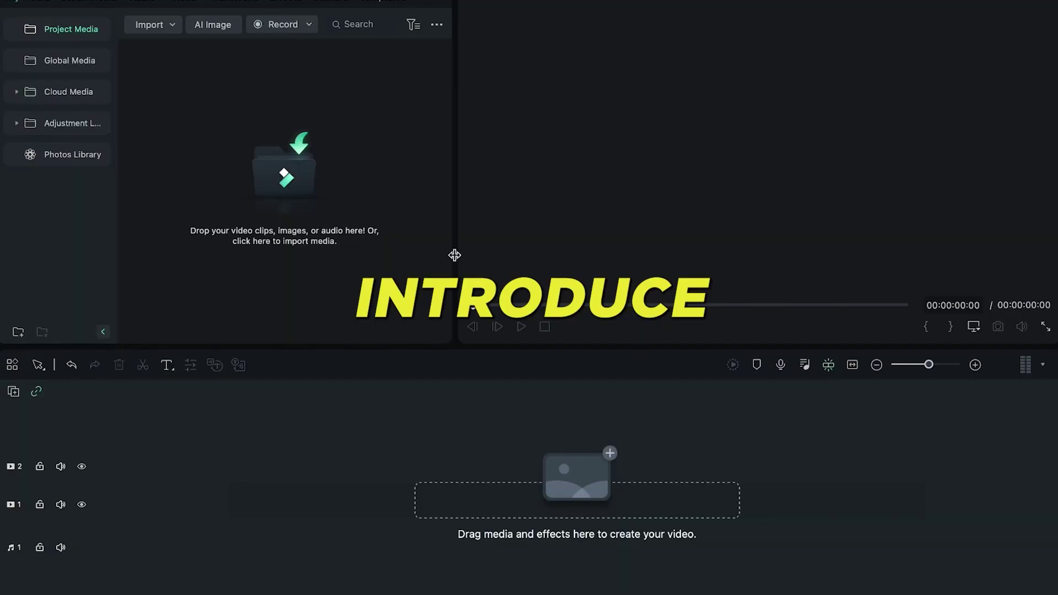
Switch to Filmora and import all eight scene and green-screen character videos into the project media
left_click(268, 184)
double_click(364, 234)
left_click_drag(337, 208, 762, 364)
left_click(799, 432)
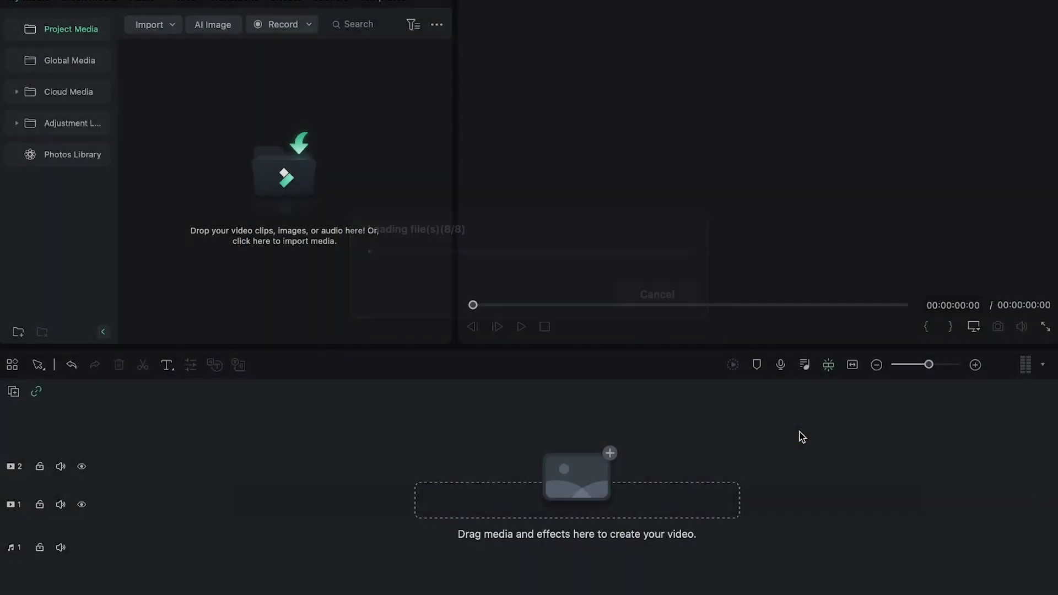
Lay the empty meadow scene on video track 1, place audio-2 above its second copy, and trim that copy to match audio-2
left_click_drag(146, 165, 96, 504)
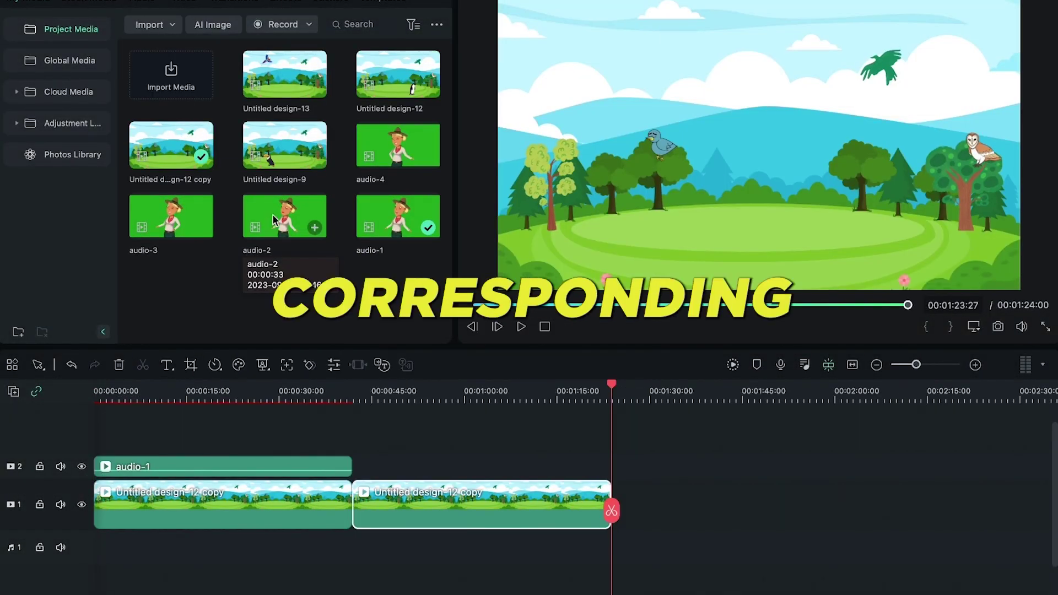
left_click_drag(285, 217, 357, 473)
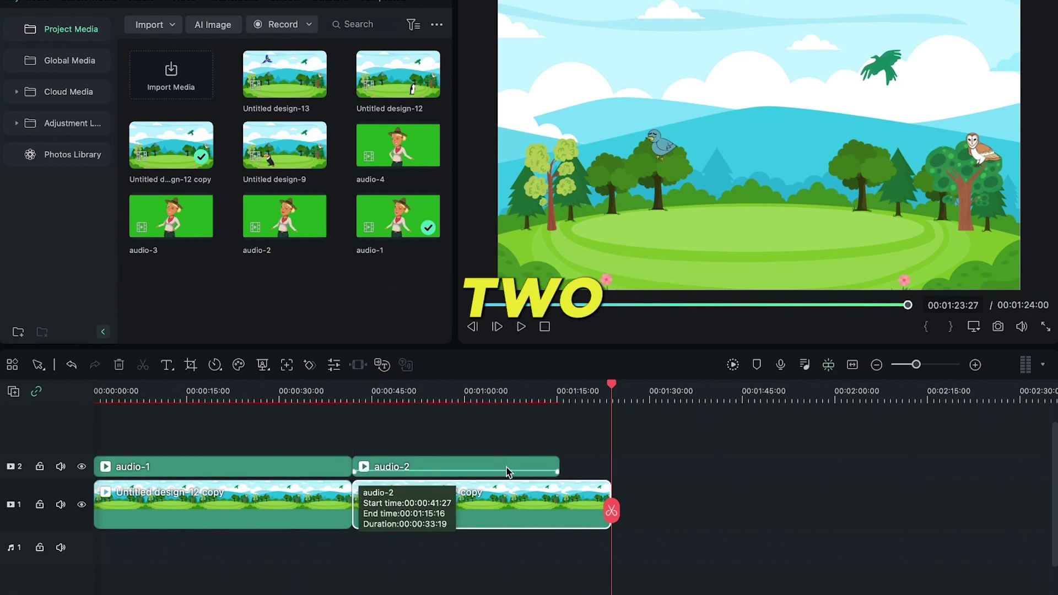
left_click_drag(609, 494, 562, 493)
Remove the green background from the audio-2 clip with Chroma Key
left_click(495, 466)
left_click(265, 365)
left_click(282, 382)
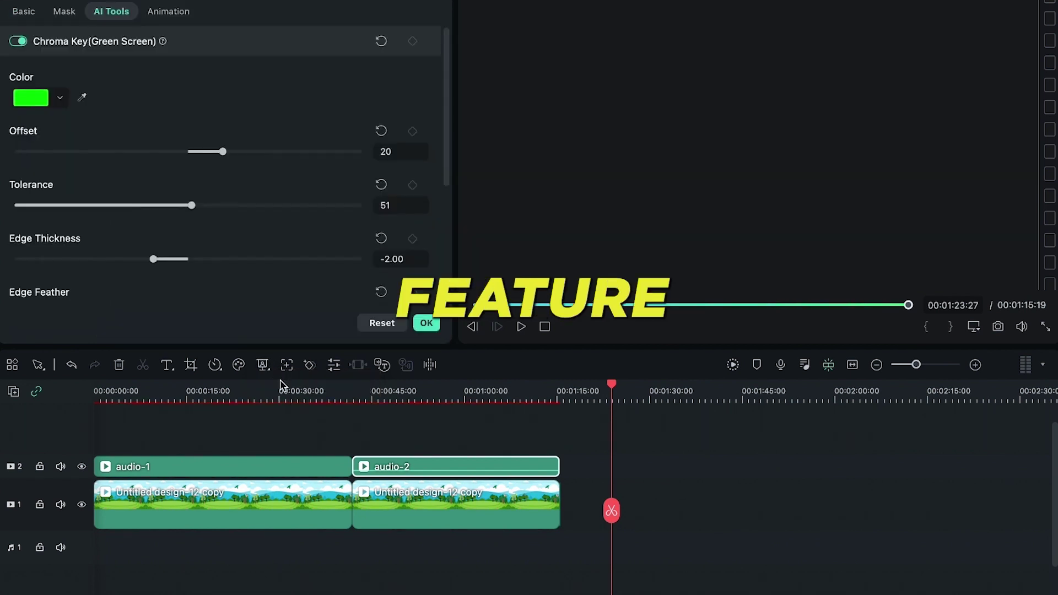
left_click(426, 324)
Scale down and reposition the animated character over the meadow in the audio-2 and audio-3 clips
left_click(468, 387)
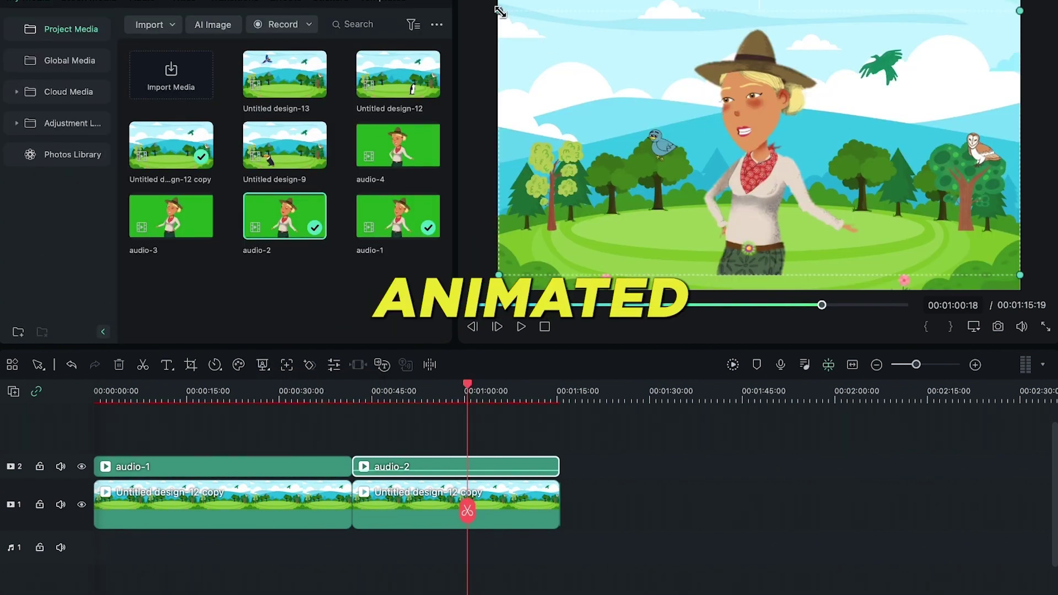
left_click_drag(499, 11, 557, 41)
left_click_drag(777, 119, 767, 137)
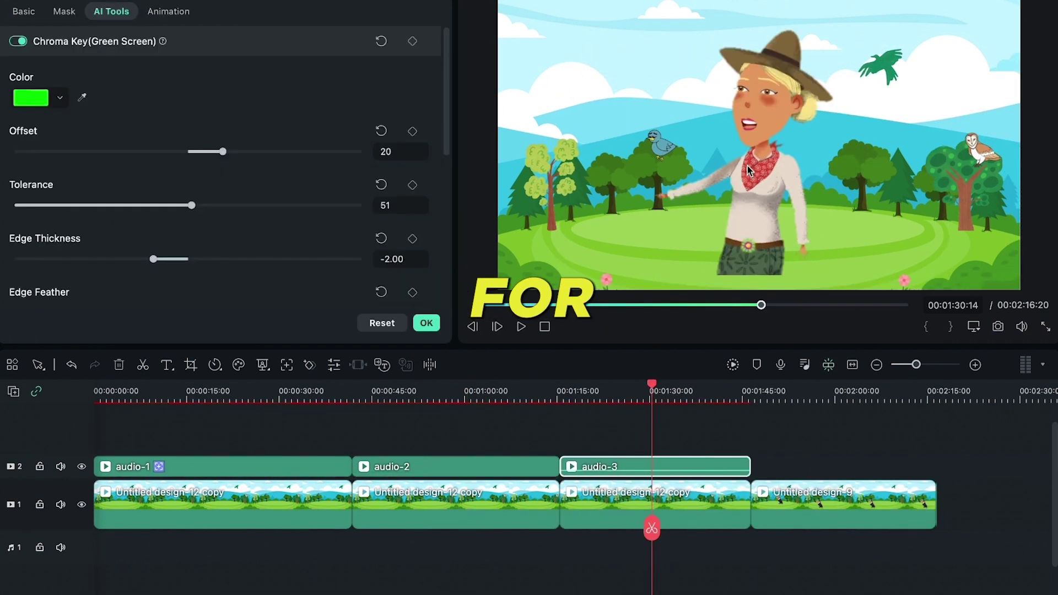
left_click_drag(1020, 13, 869, 87)
left_click_drag(665, 148, 686, 156)
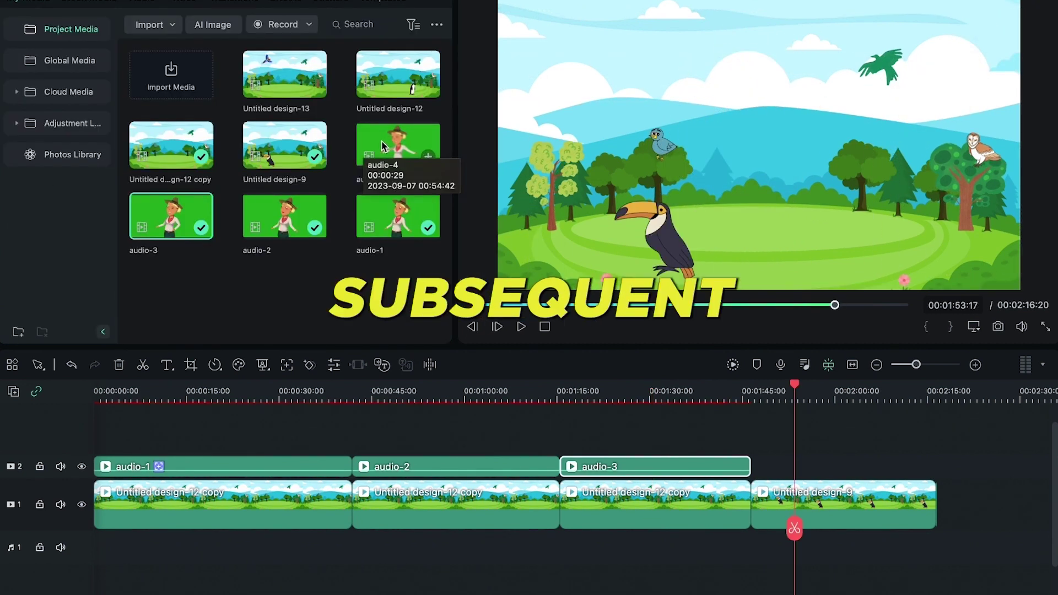
Add the audio-4 character clip to video track 2 and align it above the toucan scene
left_click_drag(384, 146, 755, 467)
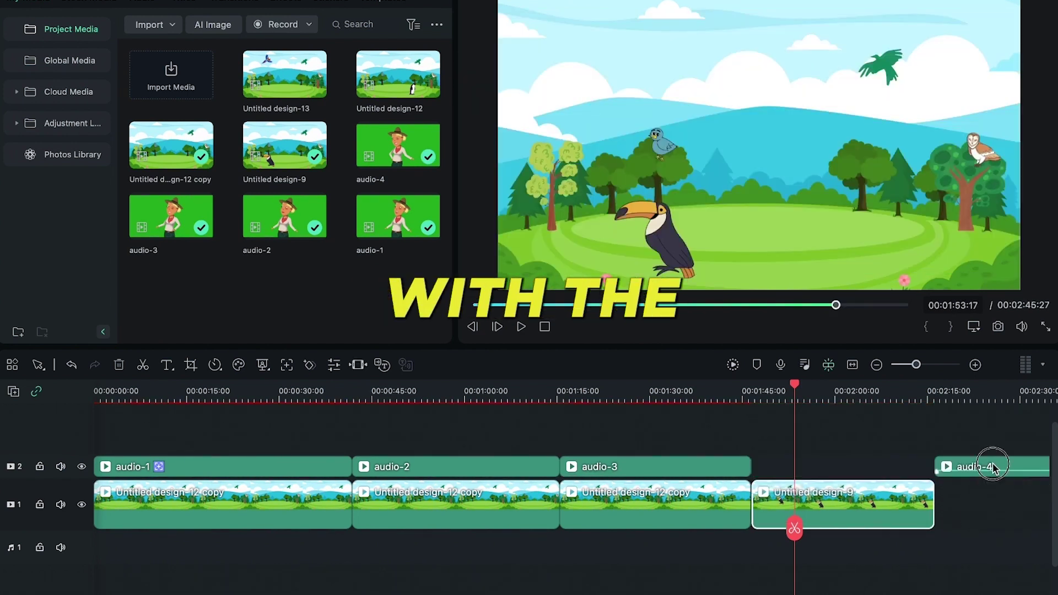
left_click_drag(992, 467, 808, 467)
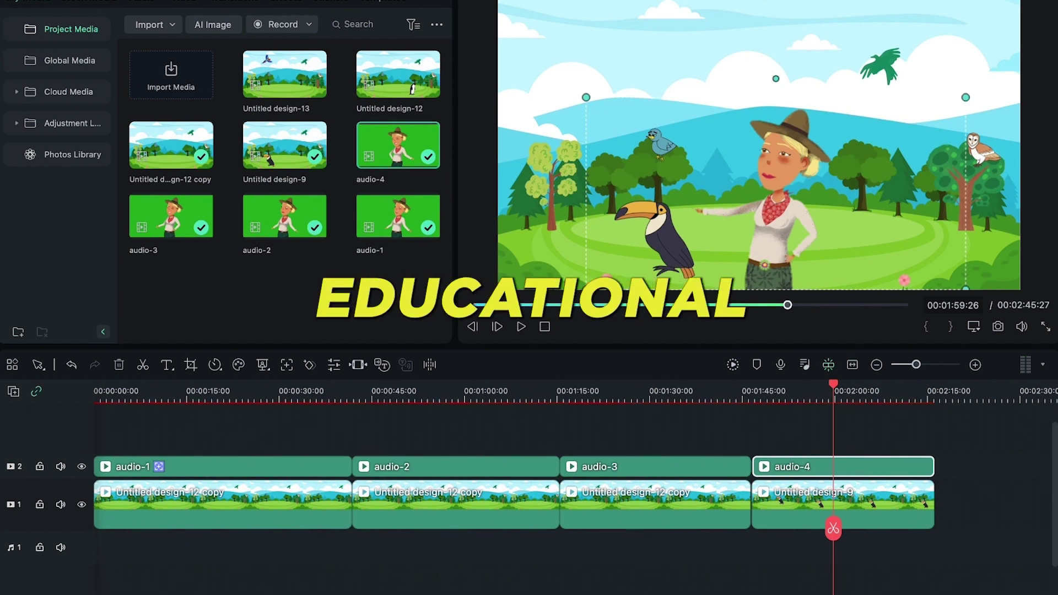
Open the export settings for the assembled video
key("super+e")
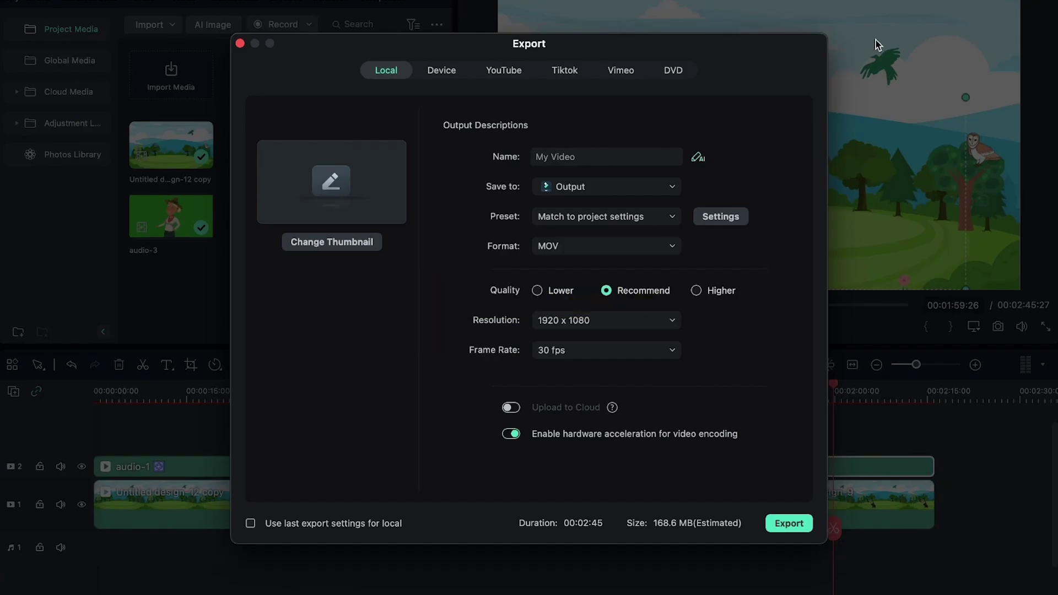